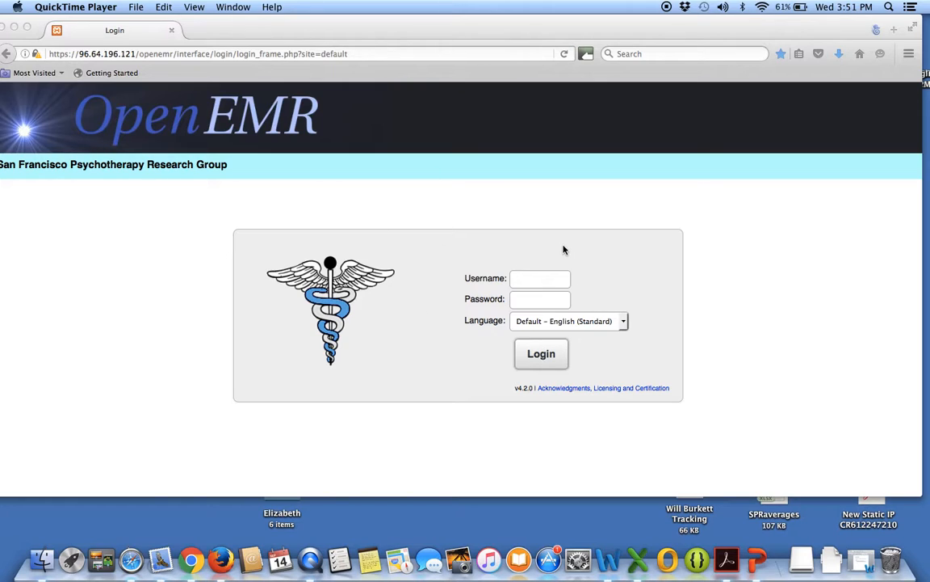
Log in to OpenEMR with the username Intake and the account password.
click(204, 54)
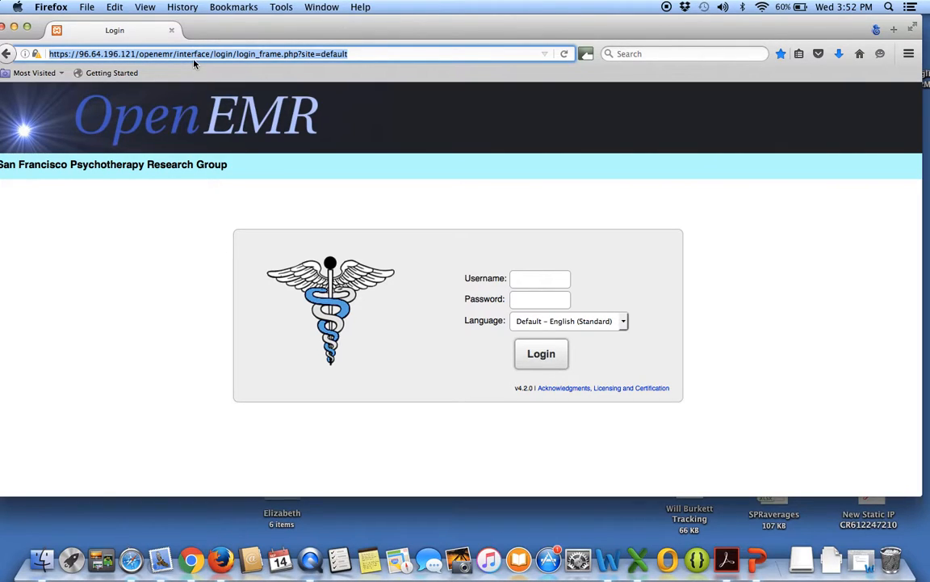
click(527, 281)
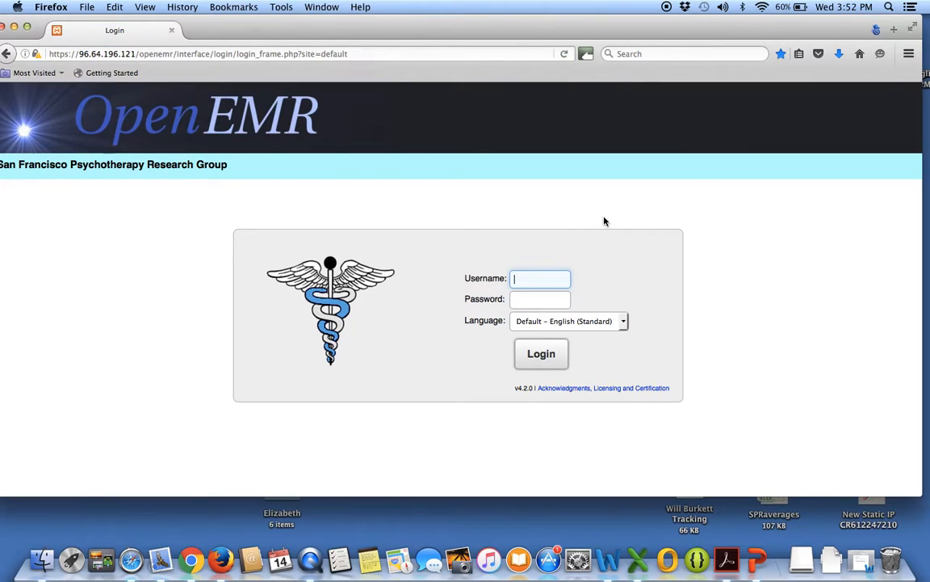
text(Intake)
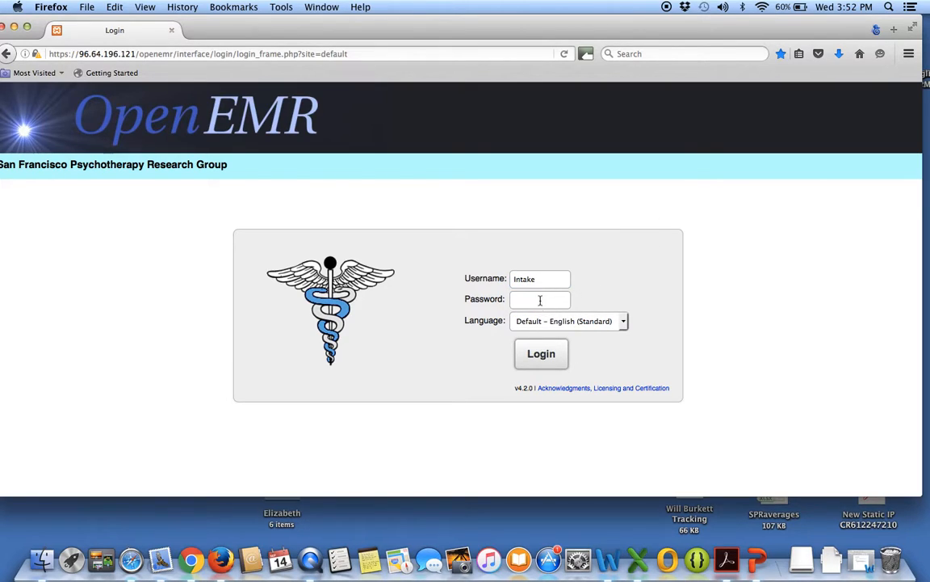
click(540, 299)
text(*******)
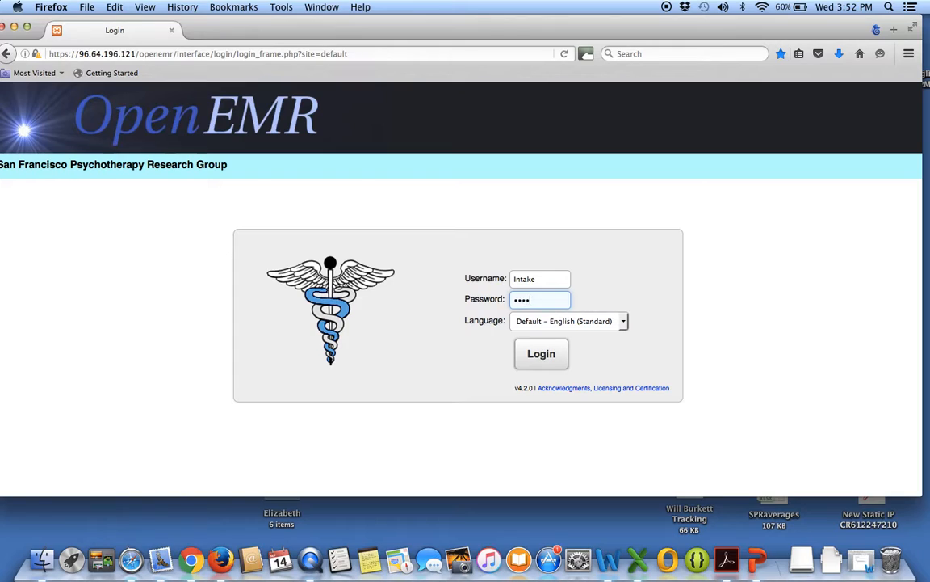
text(***)
click(552, 356)
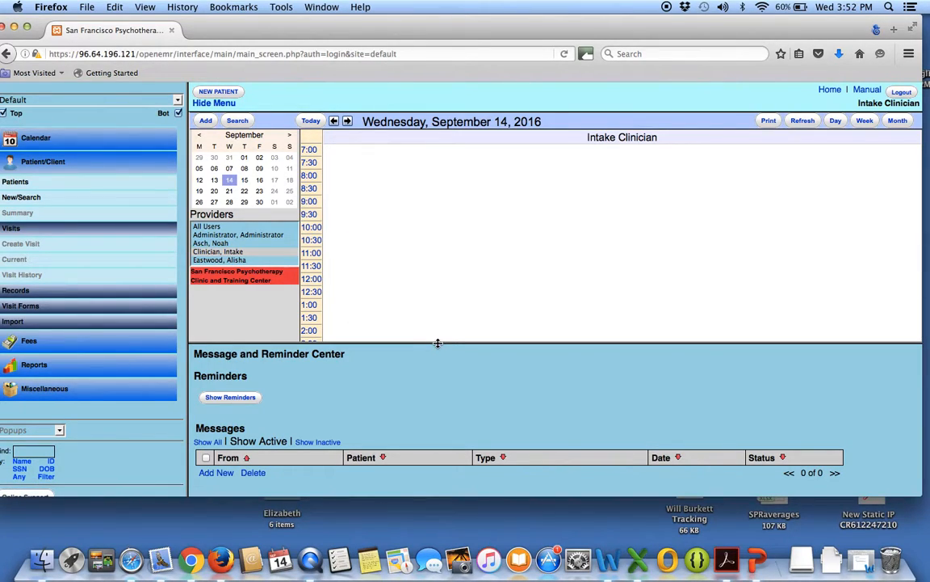
Hide the bottom message and reminder pane and show the calendar in week view.
click(508, 345)
mouse_move(507, 342)
mouse_down()
mouse_move(503, 283)
mouse_move(500, 370)
mouse_move(497, 315)
mouse_move(494, 355)
mouse_up()
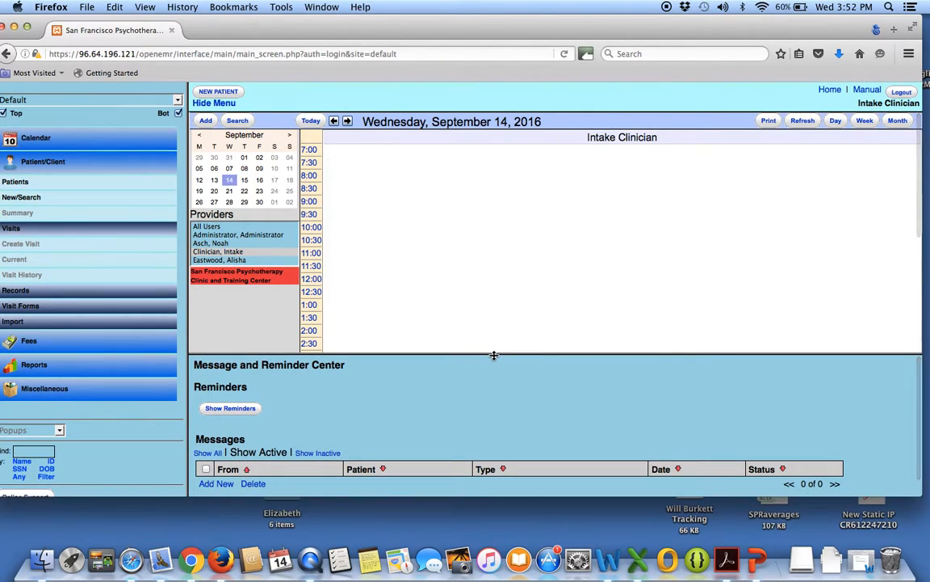
click(178, 115)
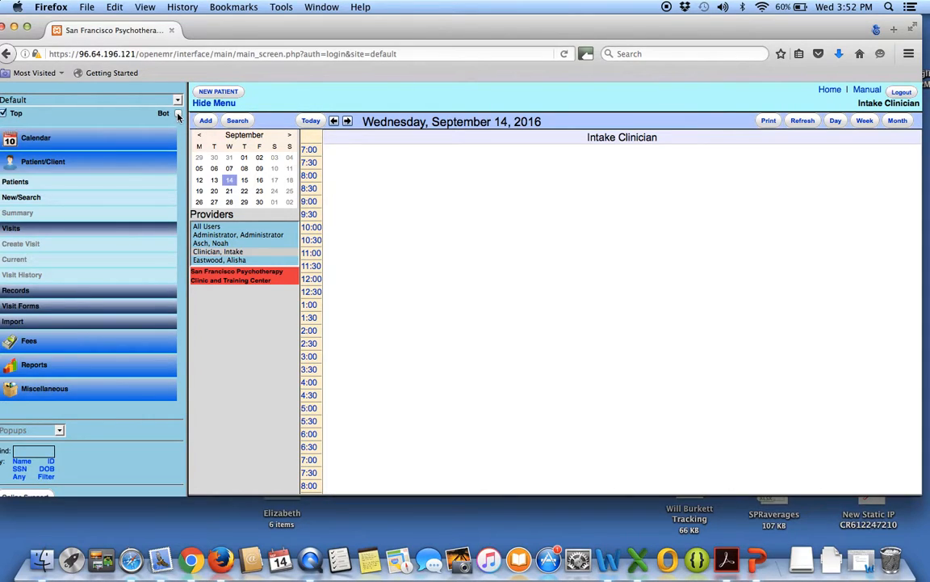
click(178, 115)
click(178, 114)
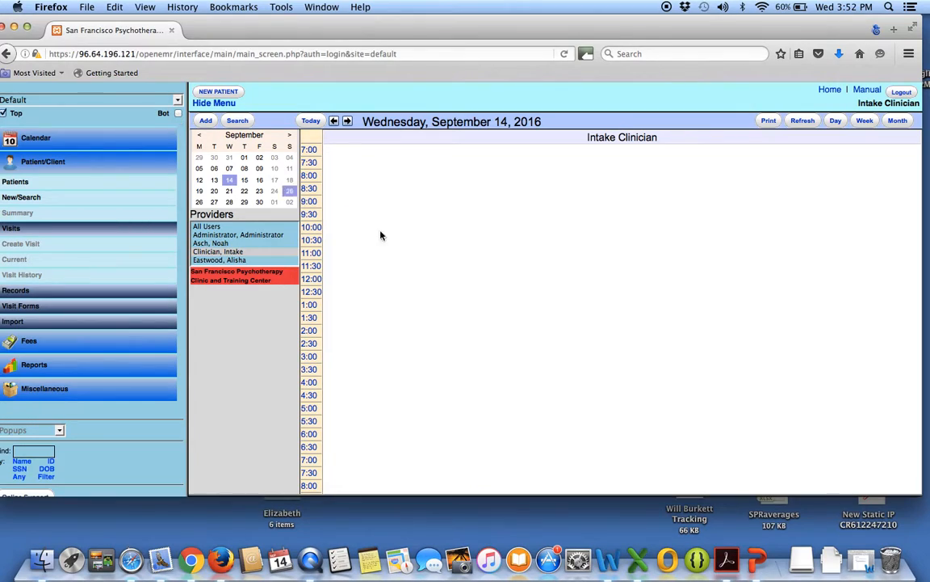
click(871, 126)
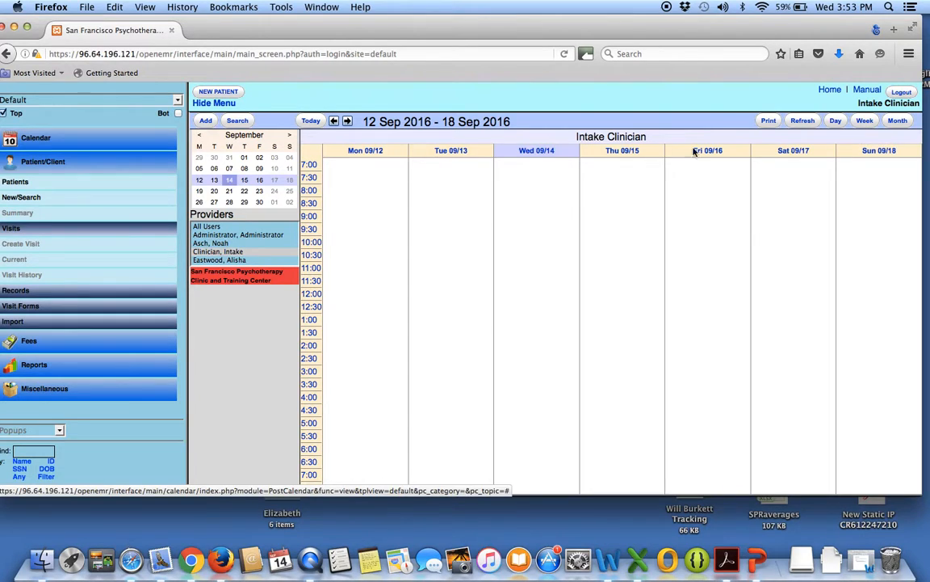
Start a new provider event of category In Office and date it 2016-09-19.
click(206, 123)
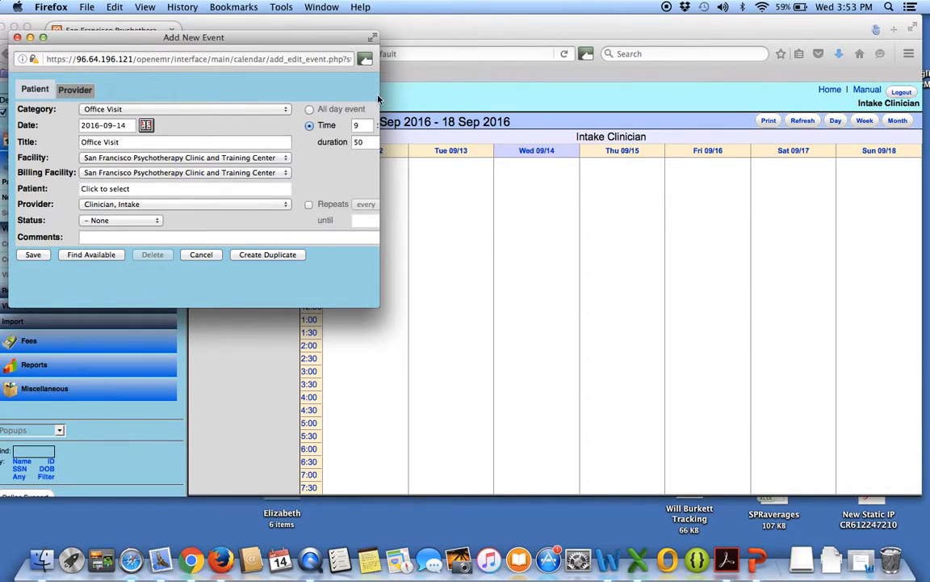
drag(379, 99, 513, 102)
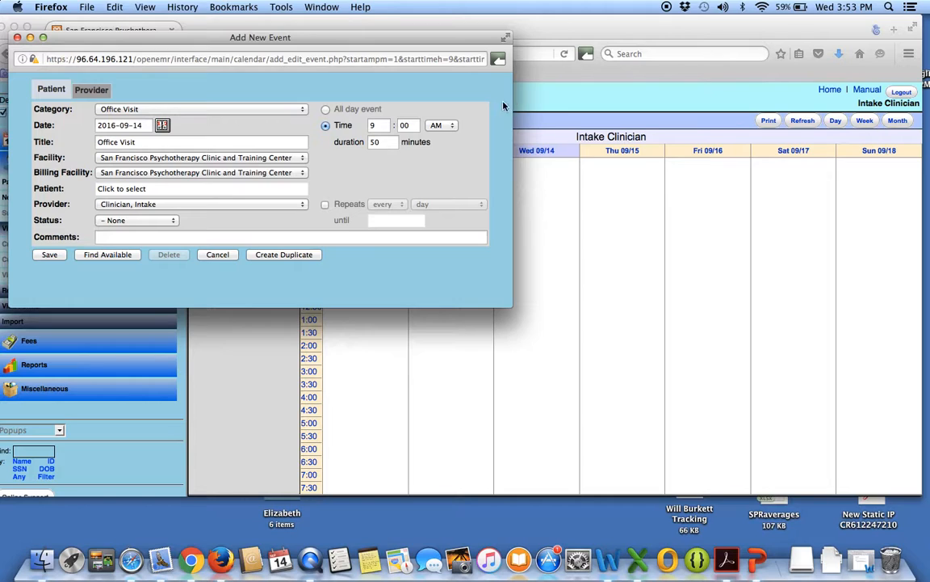
click(96, 90)
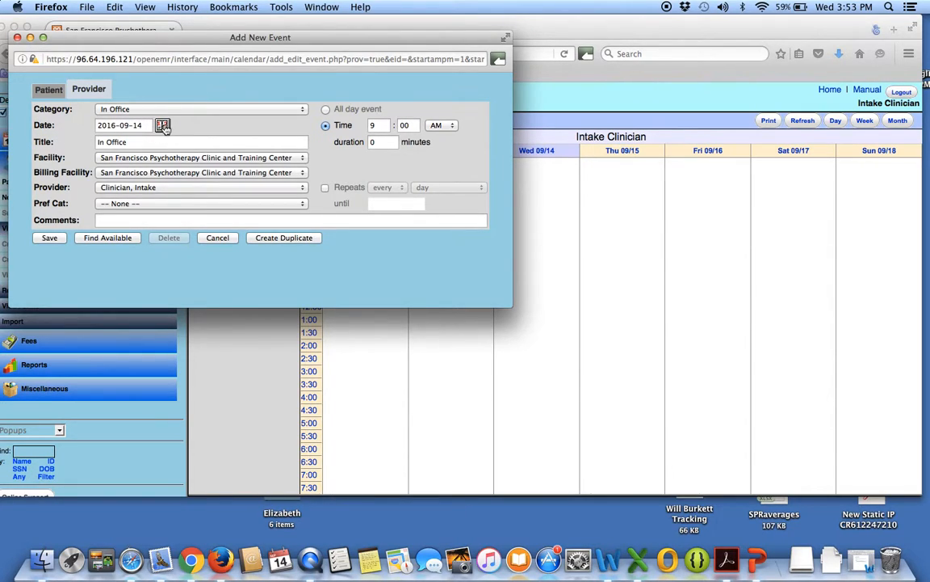
click(162, 127)
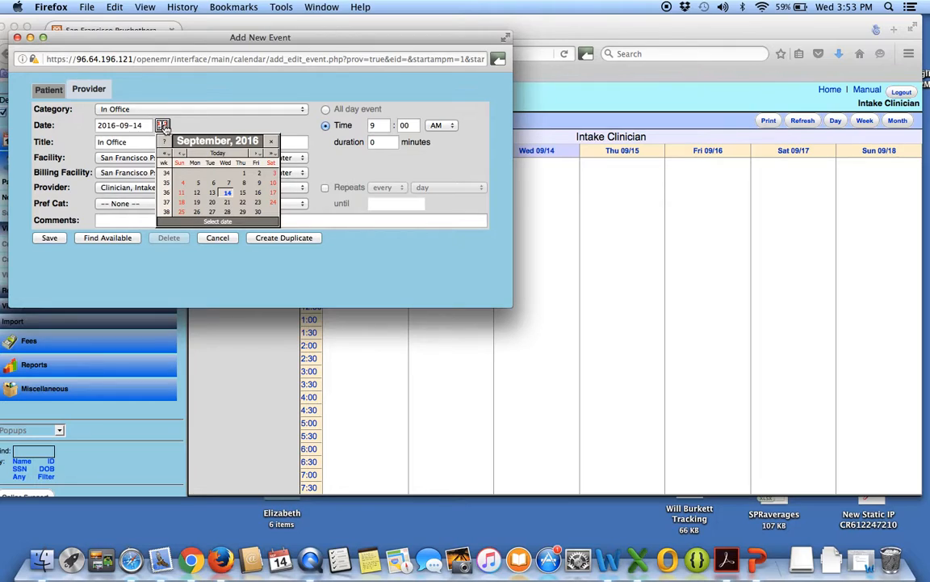
click(198, 202)
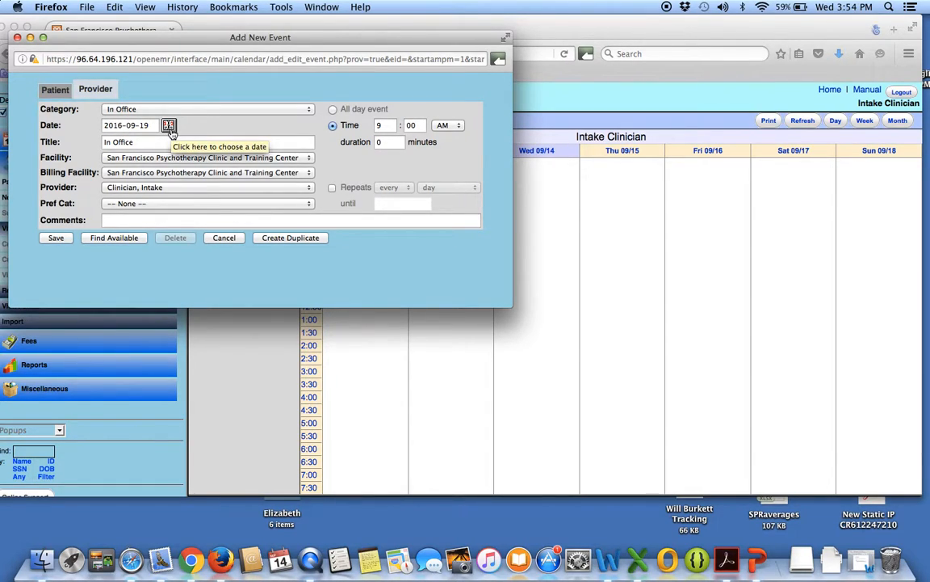
Set the In Office event's start time to 12:00 PM.
double_click(382, 126)
text(12)
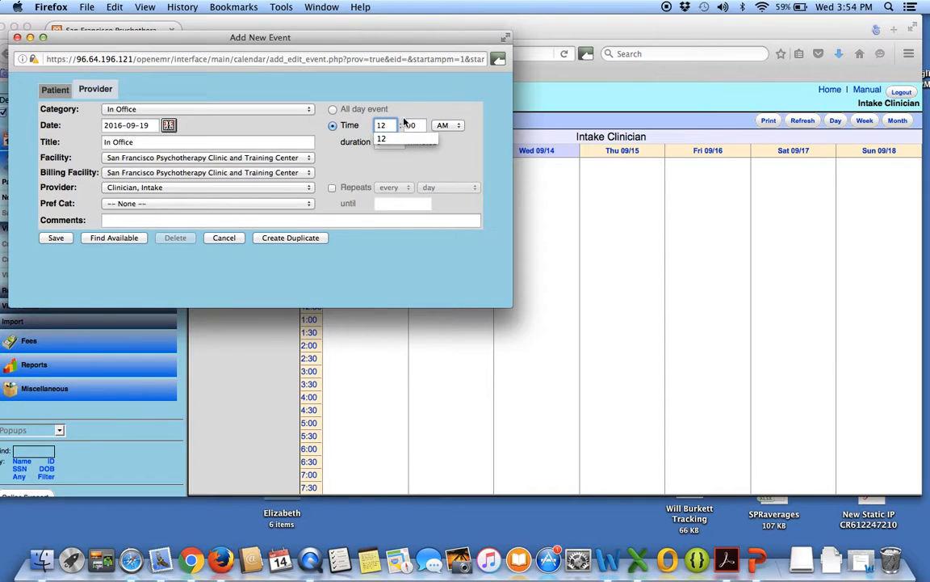
click(457, 127)
click(449, 144)
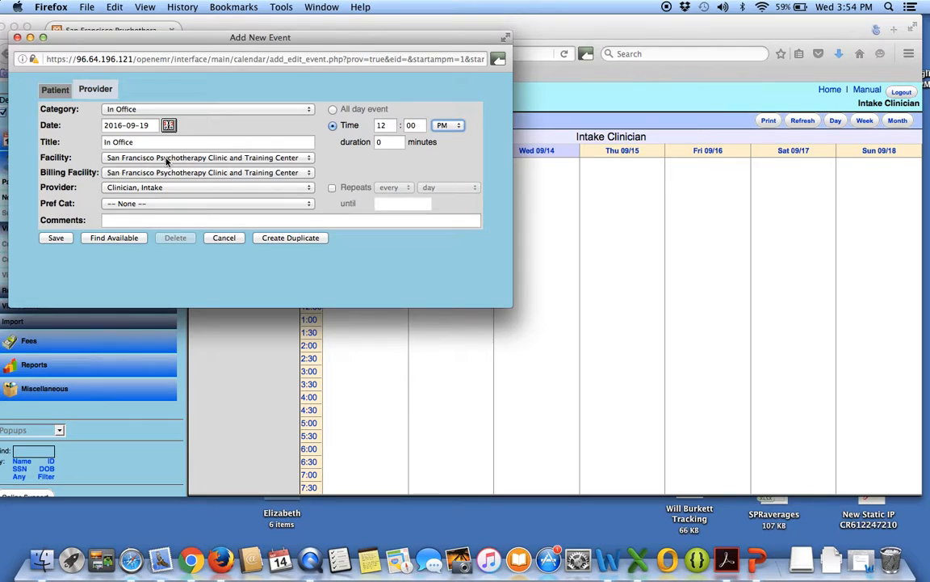
Review the event's billing facility and preferred category choices, and choose the intake clinician as provider.
click(251, 172)
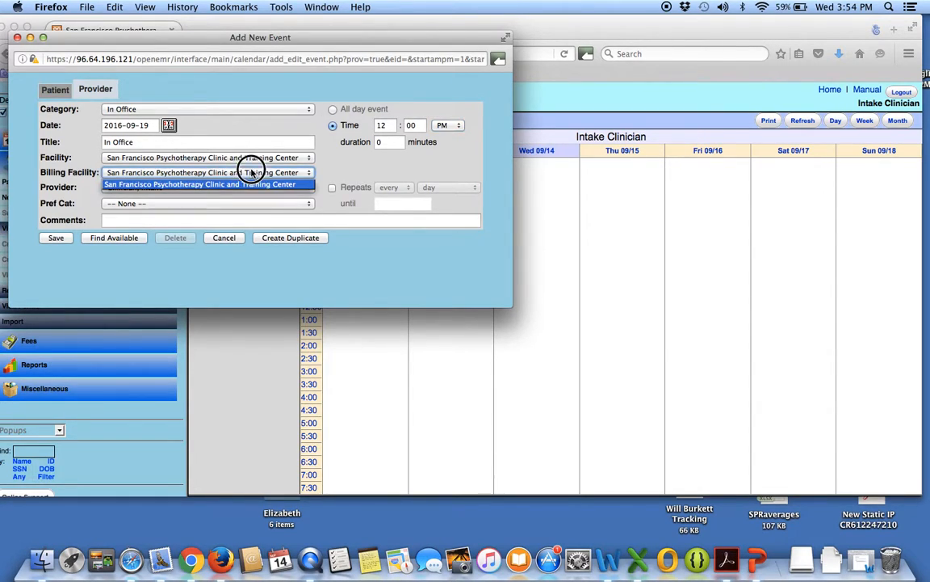
click(345, 167)
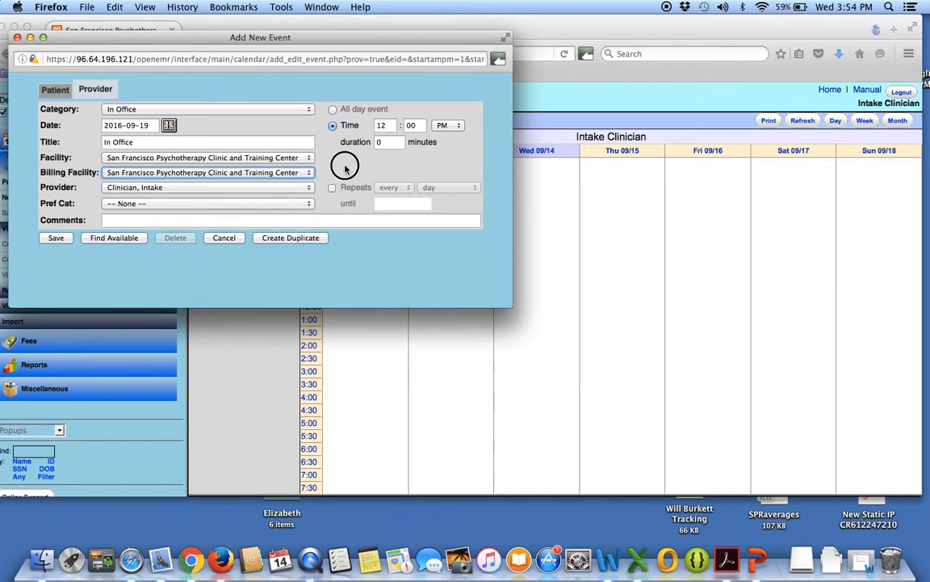
click(310, 206)
click(310, 188)
click(310, 188)
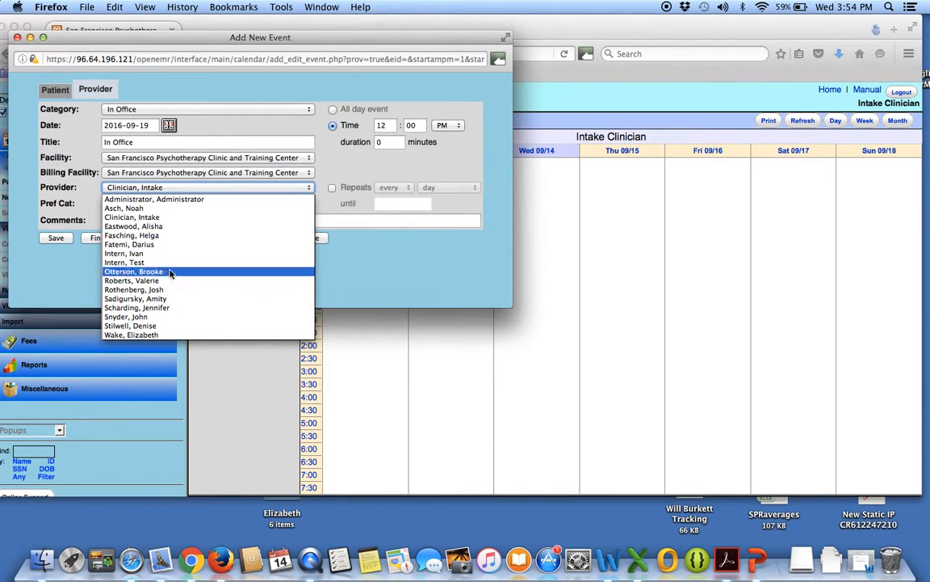
click(133, 218)
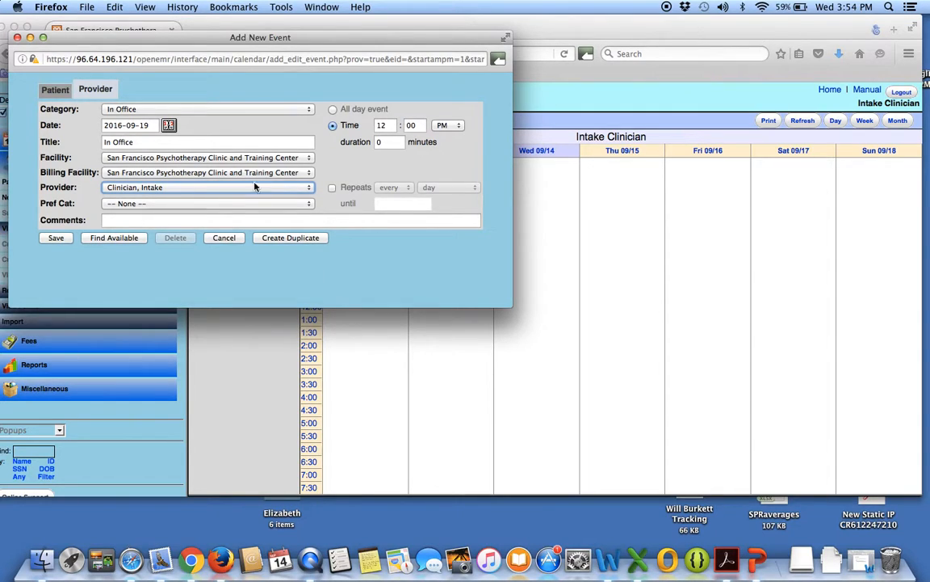
Make the In Office event repeat every week until 2017-09-14 and save it.
click(332, 188)
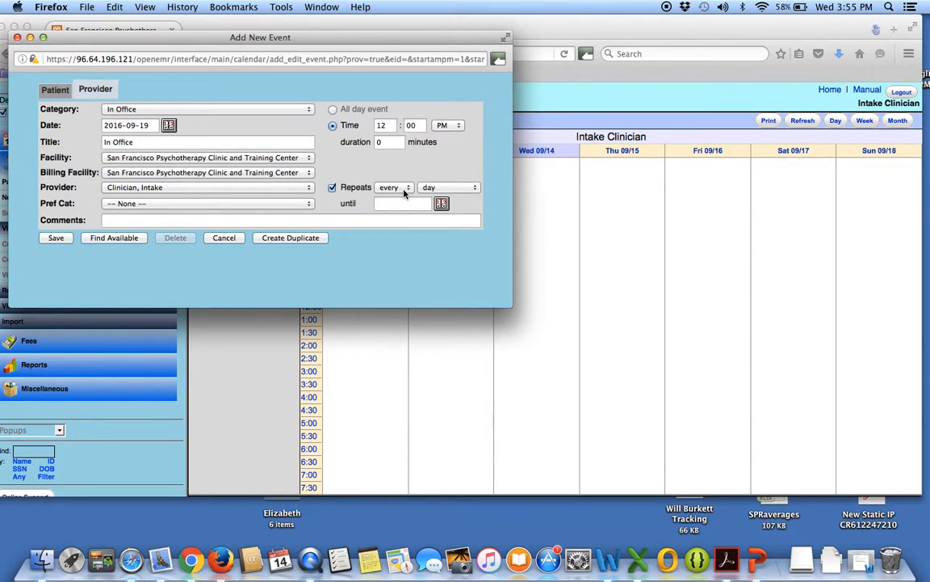
click(471, 188)
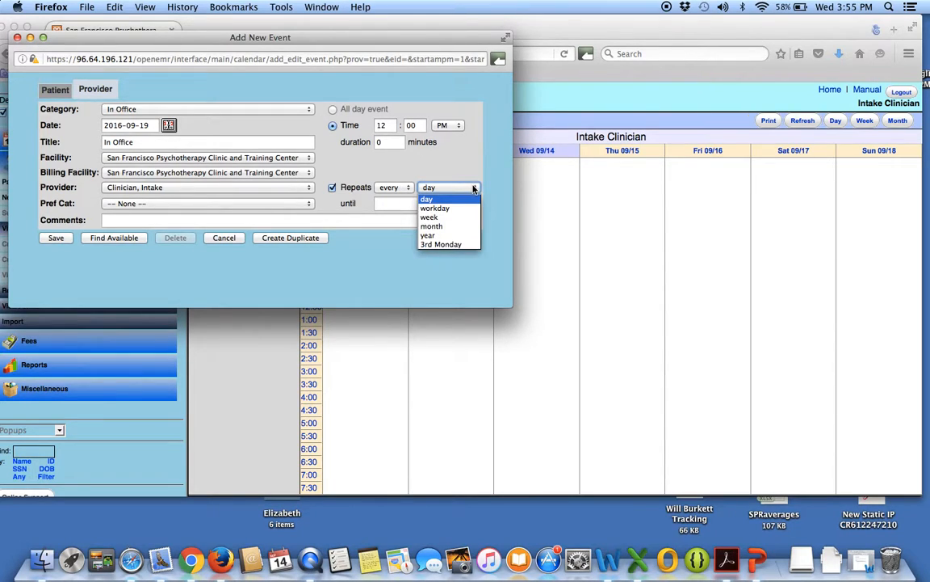
click(435, 218)
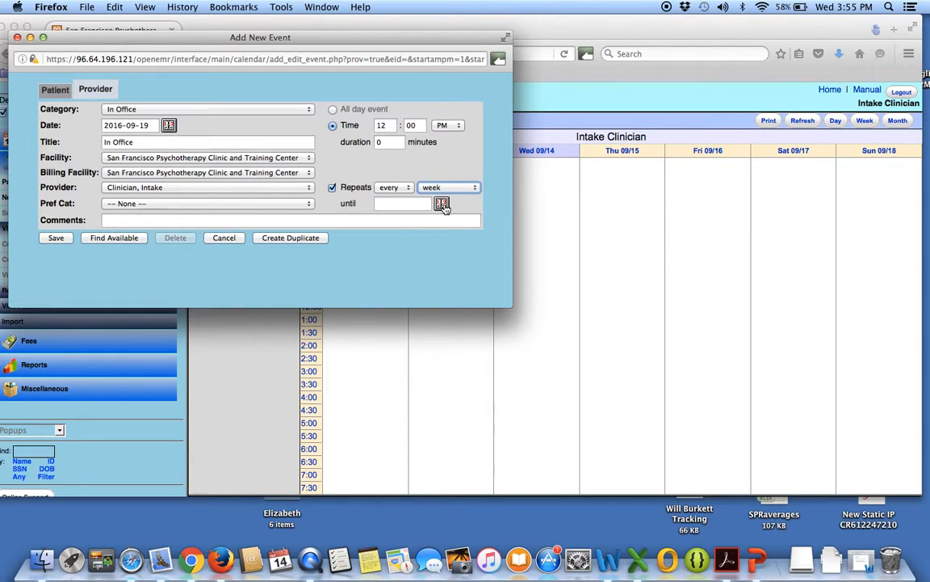
click(442, 204)
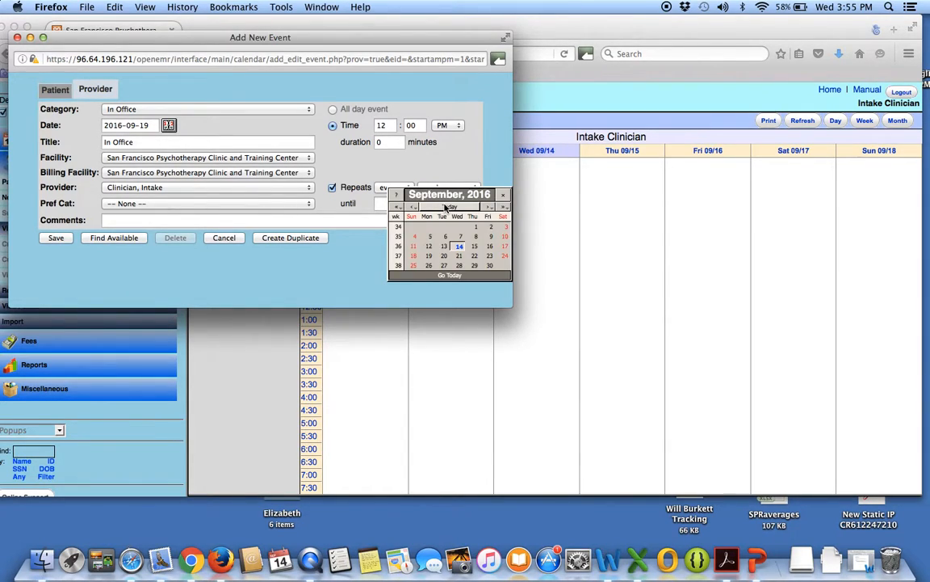
click(504, 209)
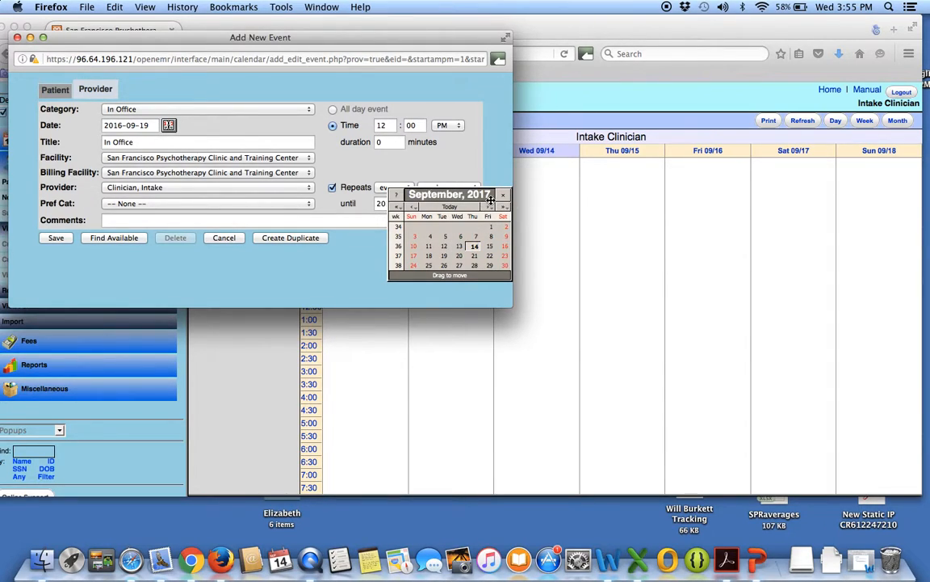
click(475, 246)
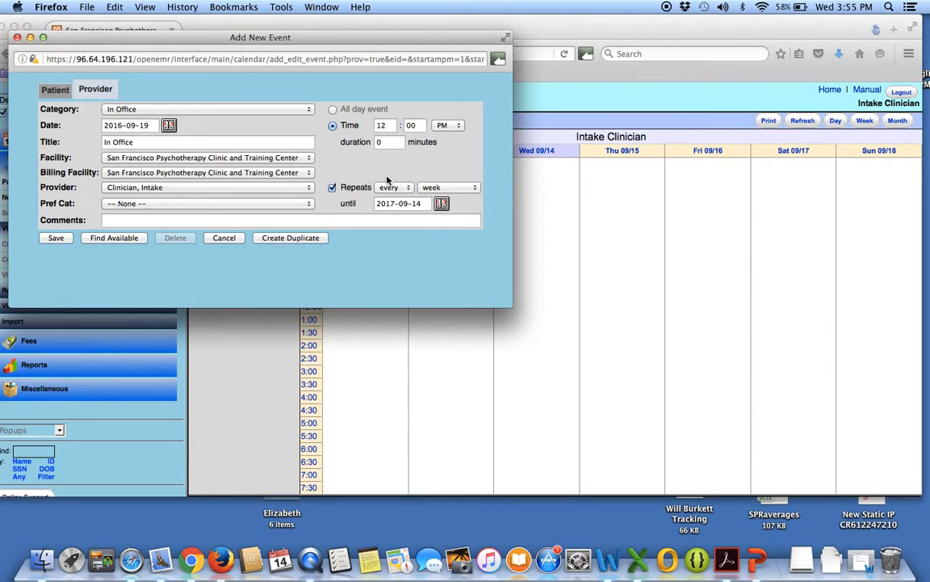
click(58, 240)
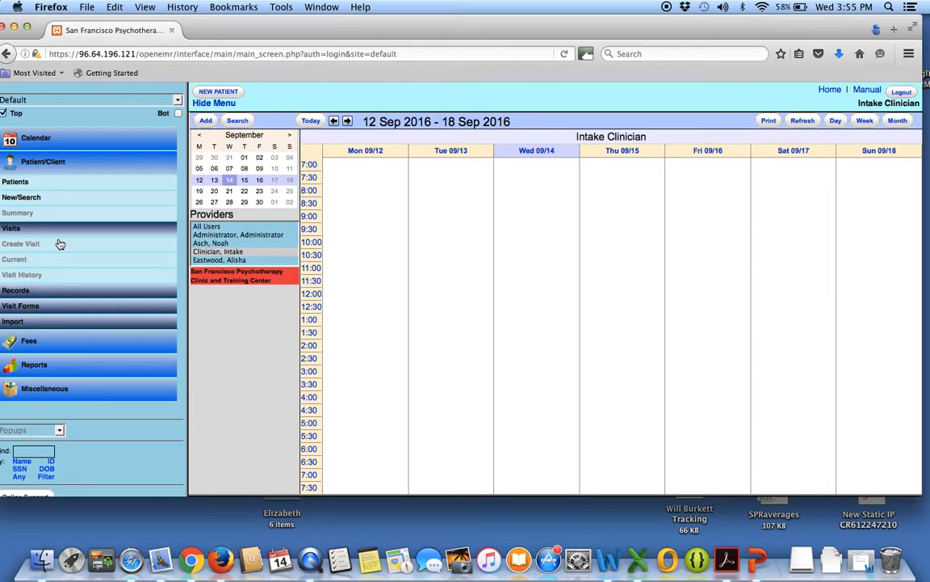
Examine the calendar weeks of September 12, 19 and 26, 2016 for the recurring Monday In Office event.
scroll(509, 336, down, 2)
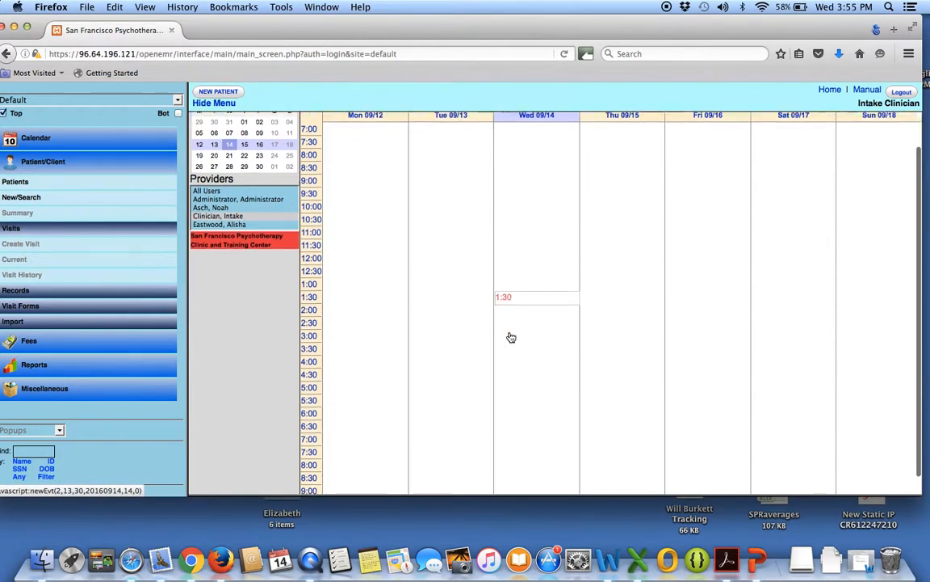
scroll(509, 336, up, 3)
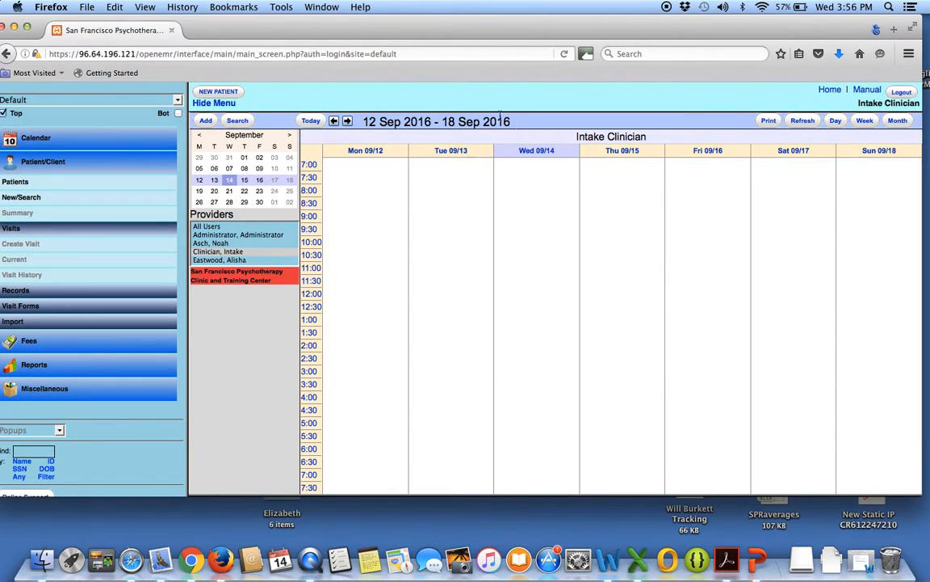
click(215, 192)
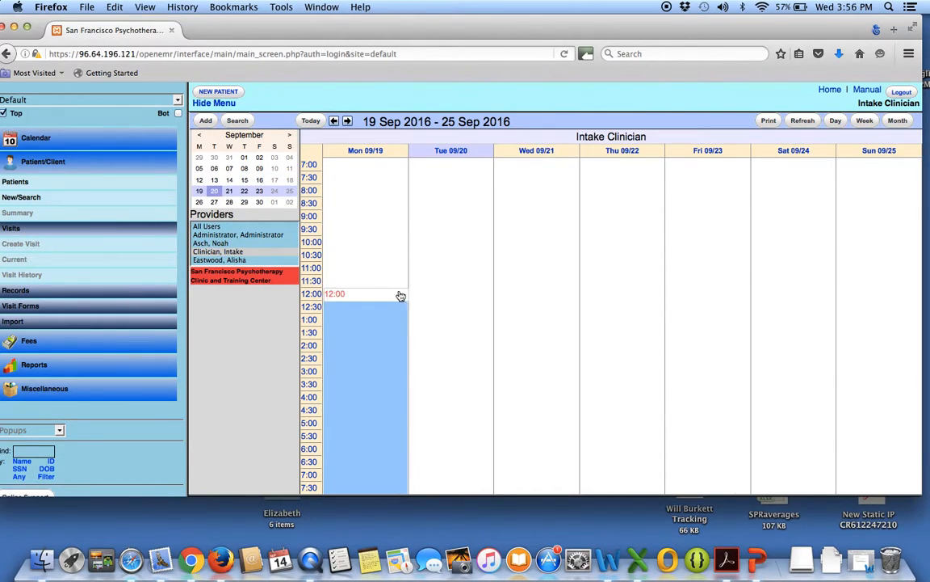
scroll(365, 327, down, 2)
scroll(365, 328, up, 2)
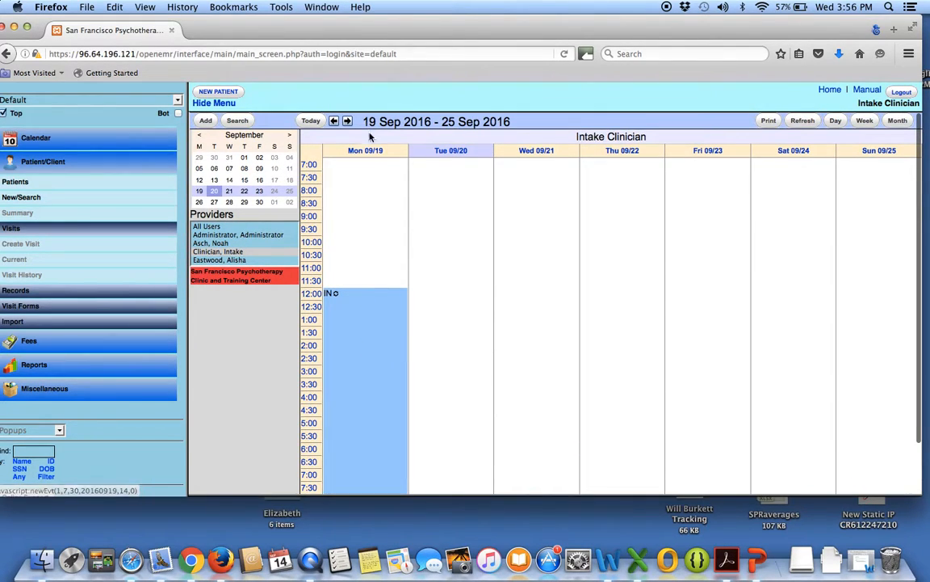
click(215, 178)
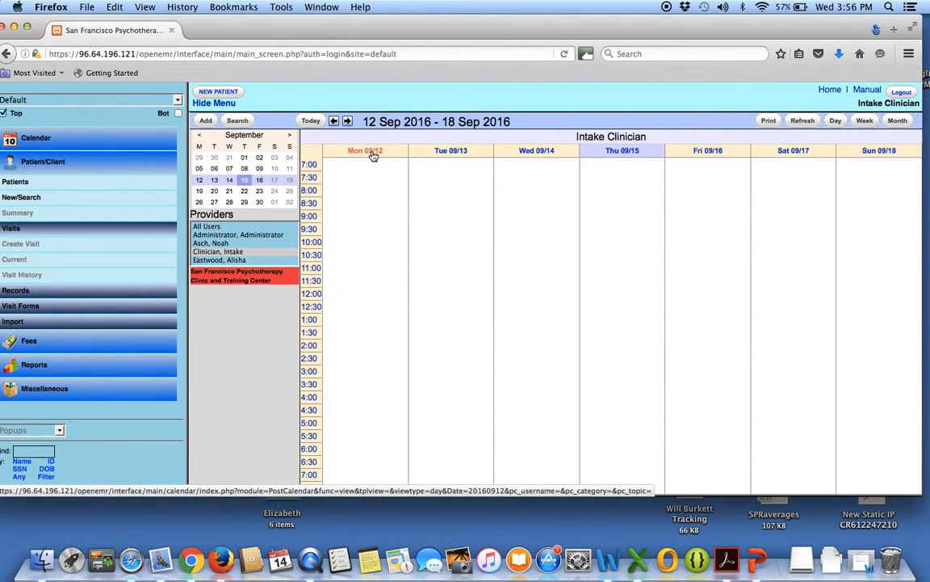
click(215, 195)
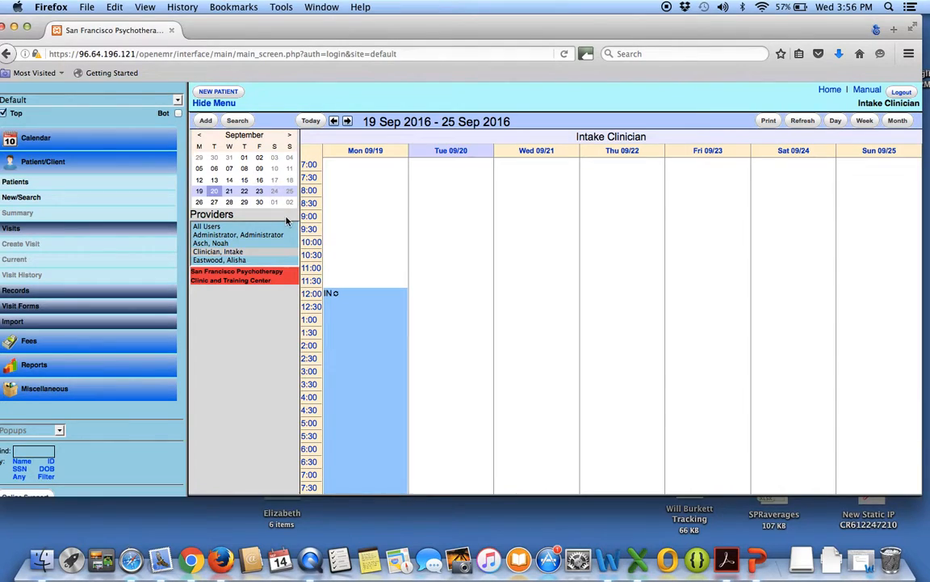
scroll(366, 308, down, 3)
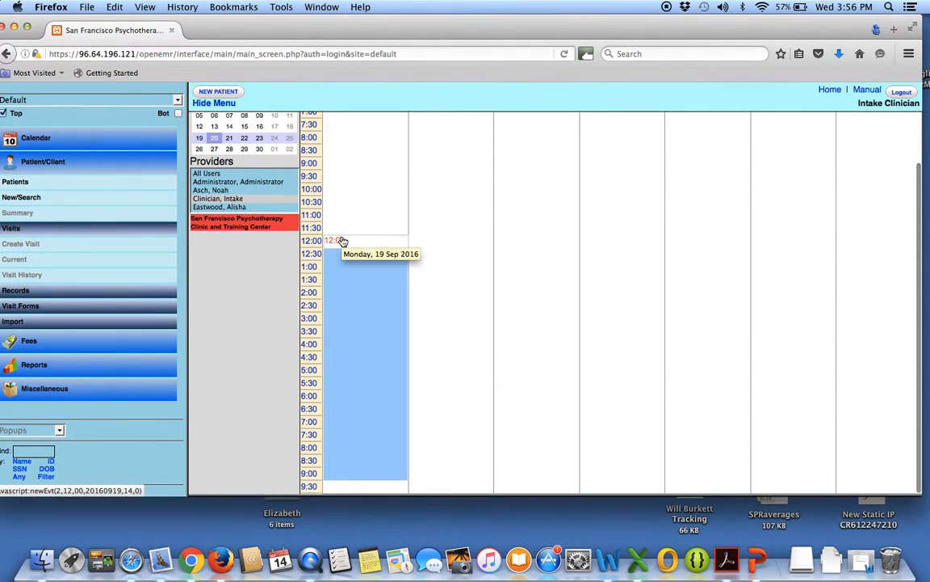
click(216, 153)
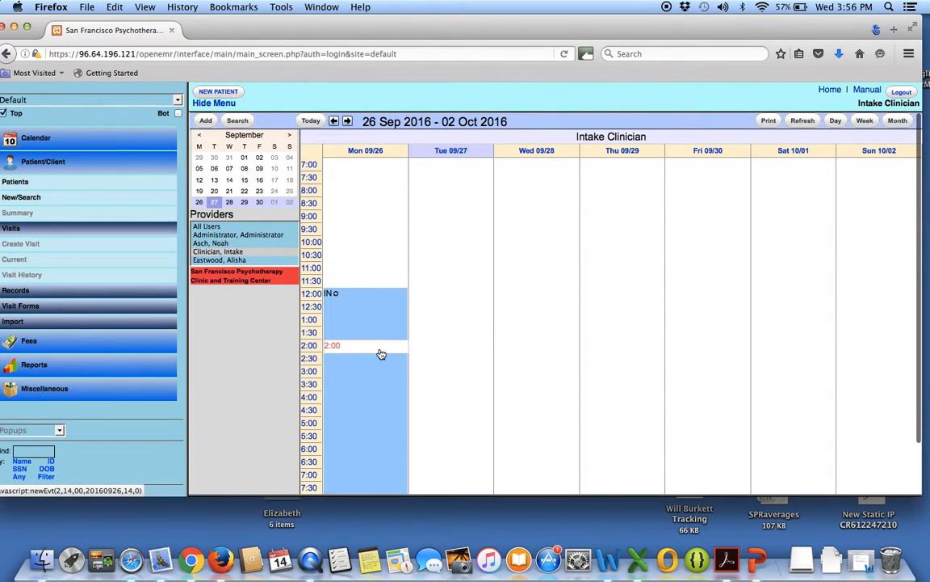
Start a new provider event with the category Out Of Office from the calendar week of September 19, 2016.
click(214, 196)
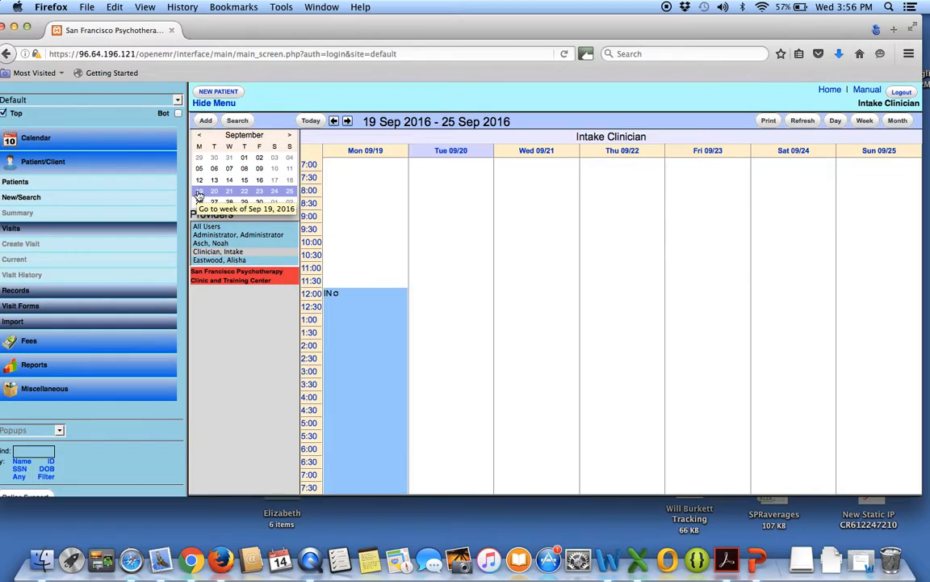
click(207, 122)
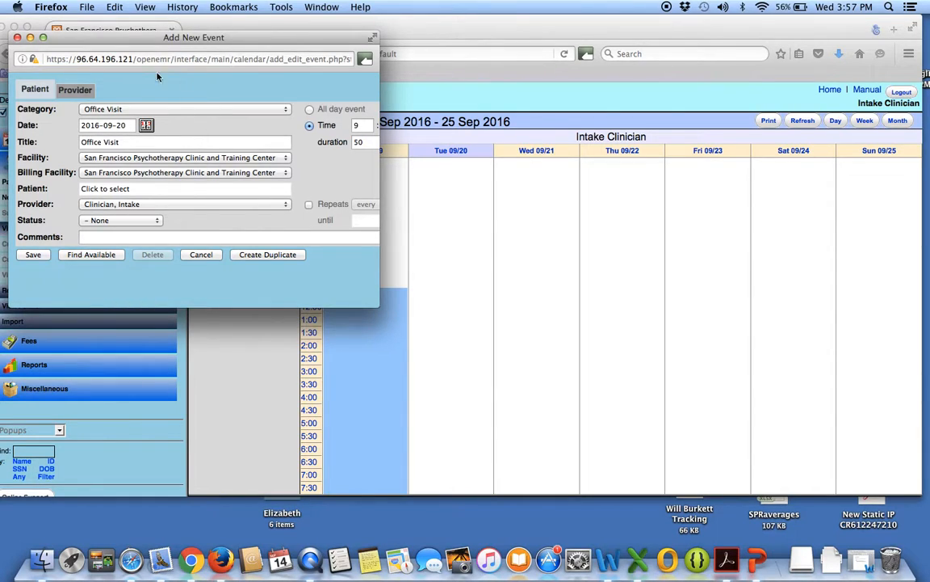
click(77, 90)
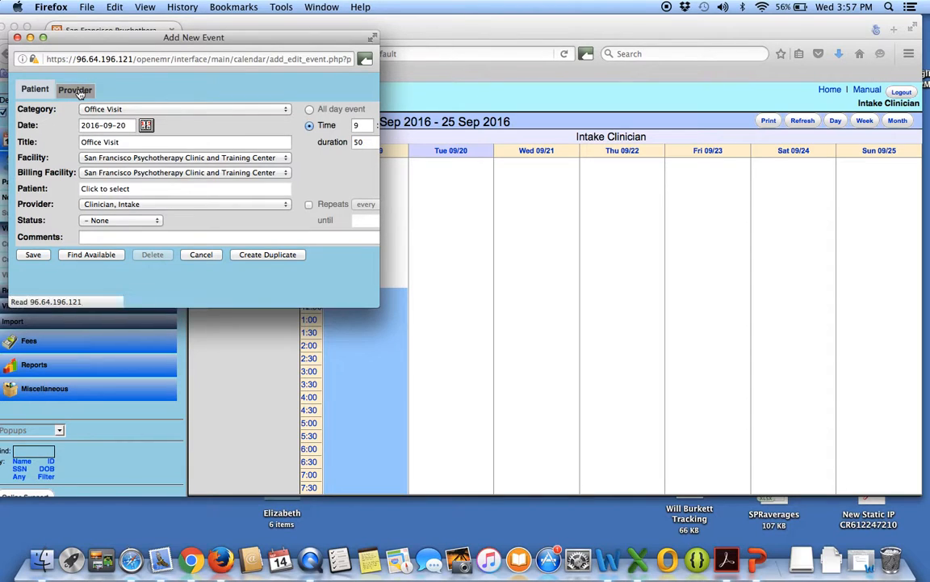
click(286, 110)
click(282, 91)
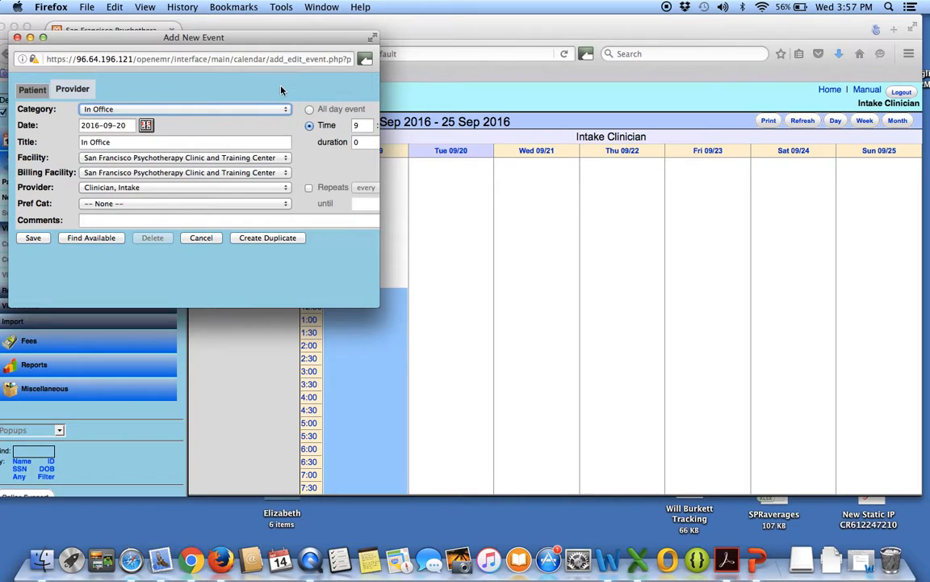
click(73, 92)
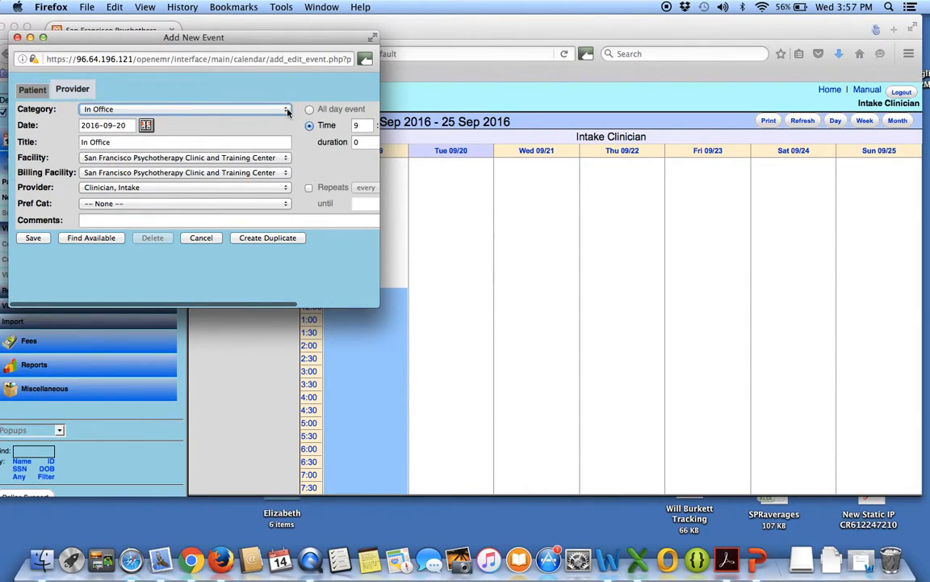
click(285, 111)
click(134, 139)
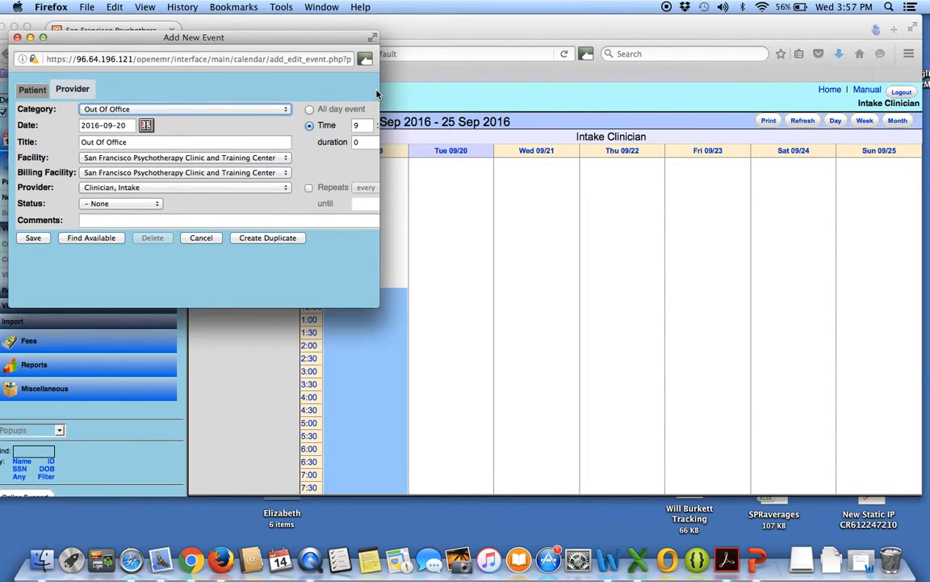
drag(382, 91, 614, 94)
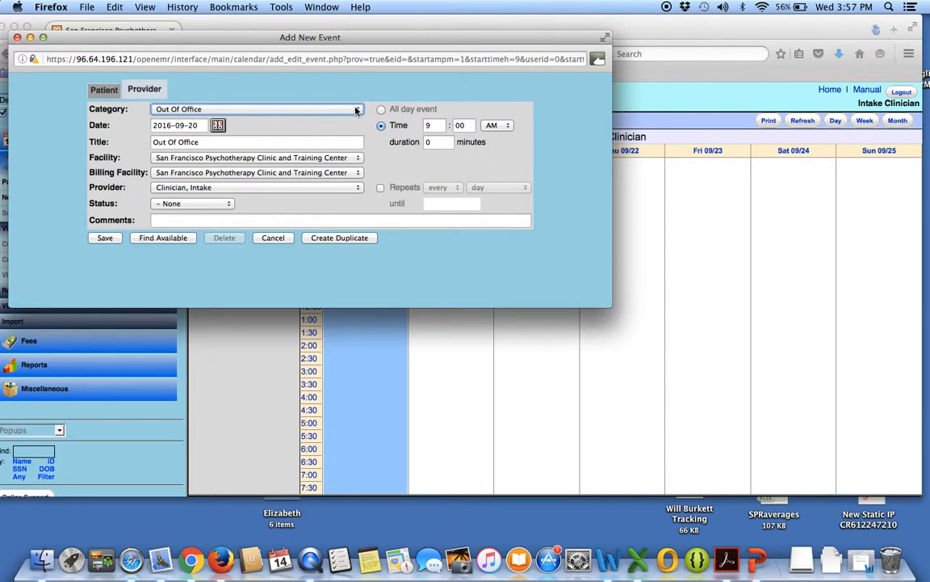
Set the Out Of Office event's date to 2016-09-19 and its start time to 6:00 PM.
click(217, 126)
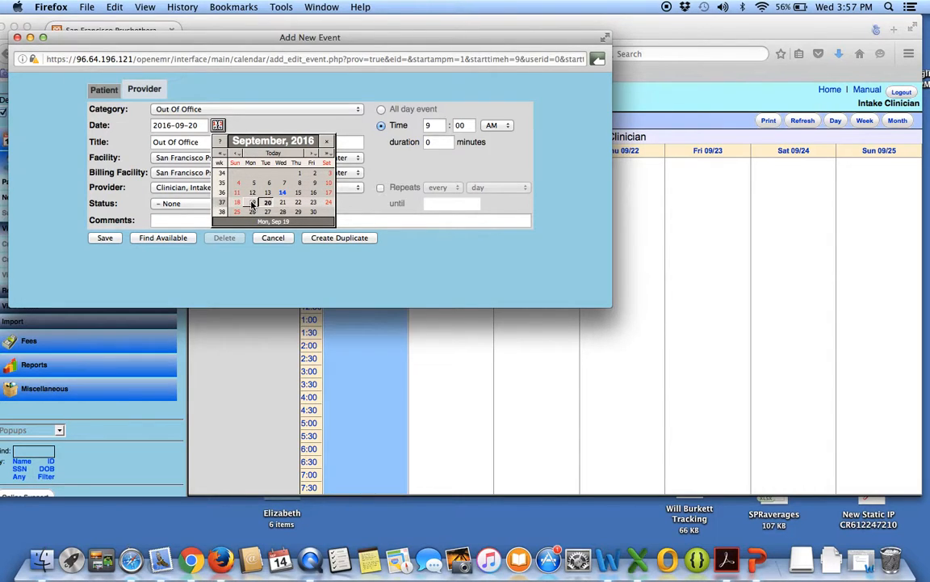
click(252, 201)
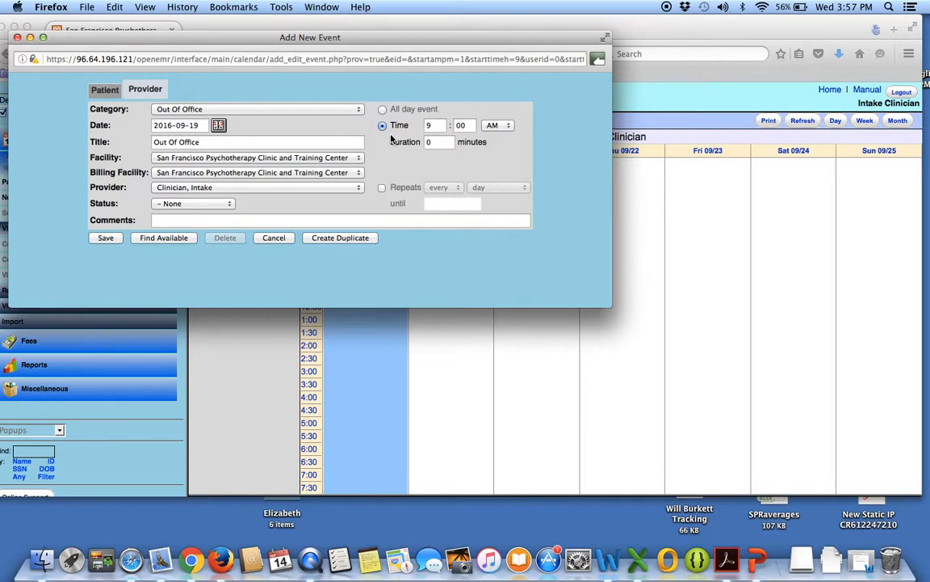
click(437, 125)
text(6)
click(490, 127)
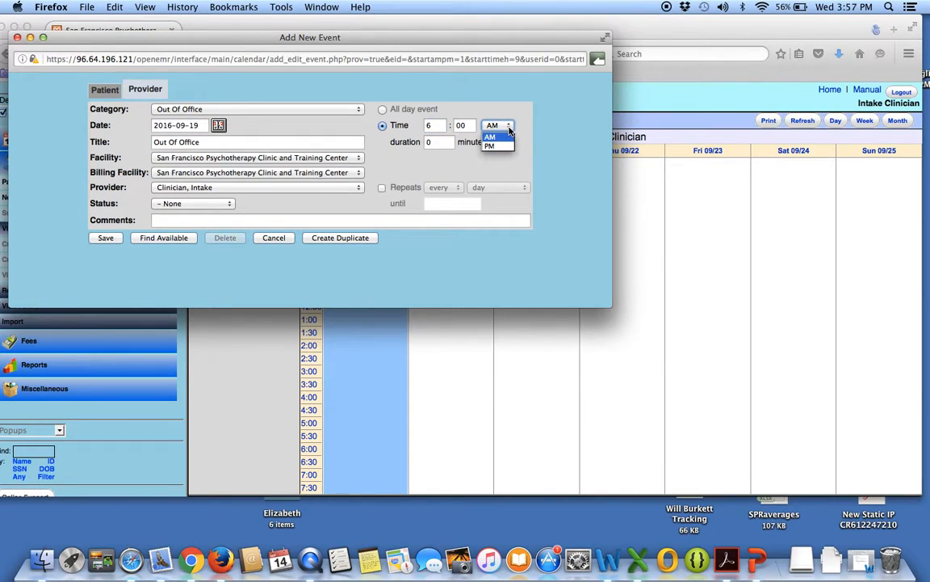
click(490, 146)
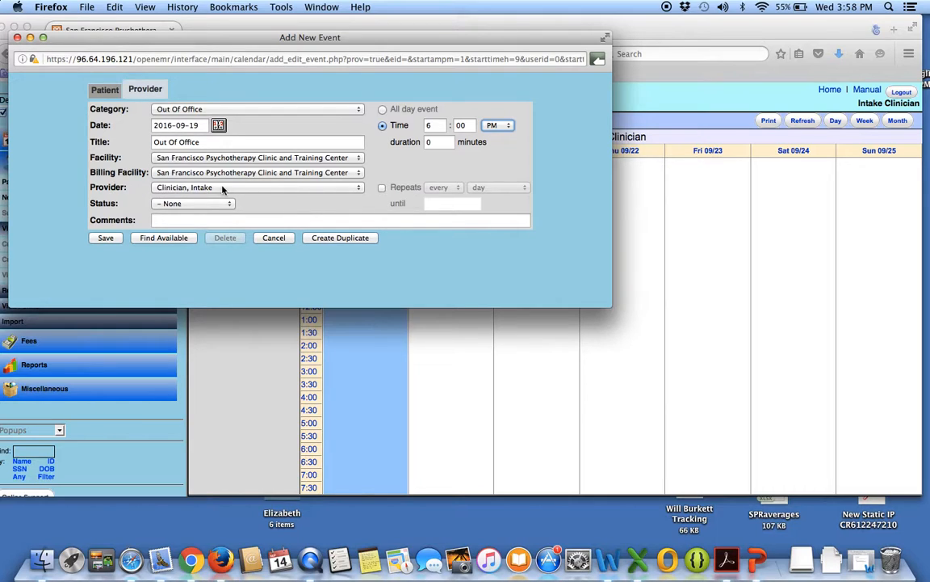
Make the Out Of Office event repeat every week until 2017-09-14 and save it.
click(382, 188)
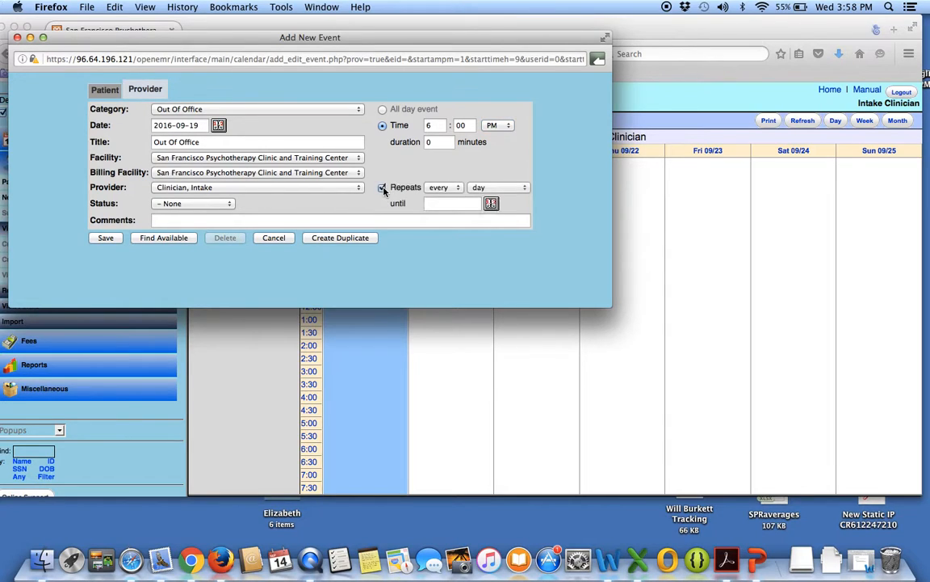
click(526, 187)
click(485, 217)
click(436, 204)
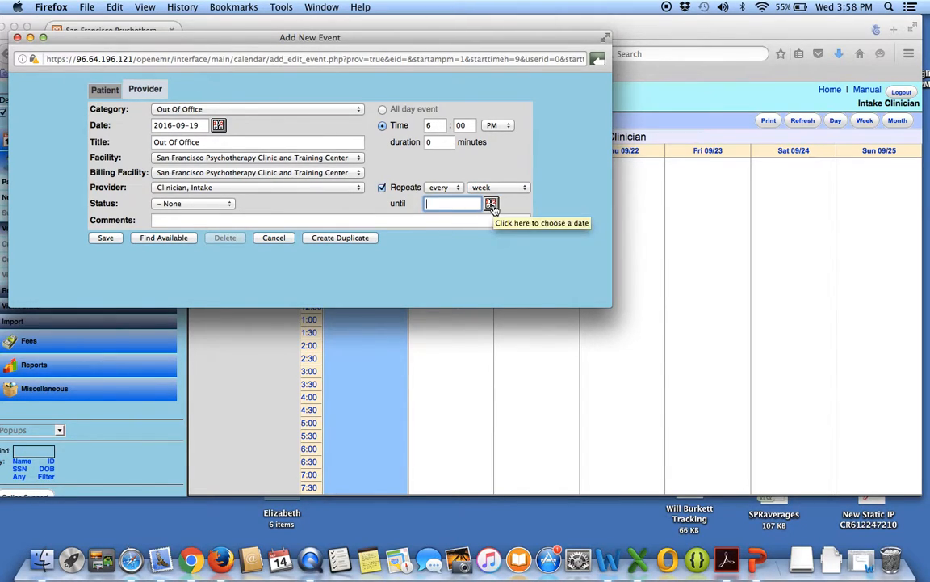
click(492, 205)
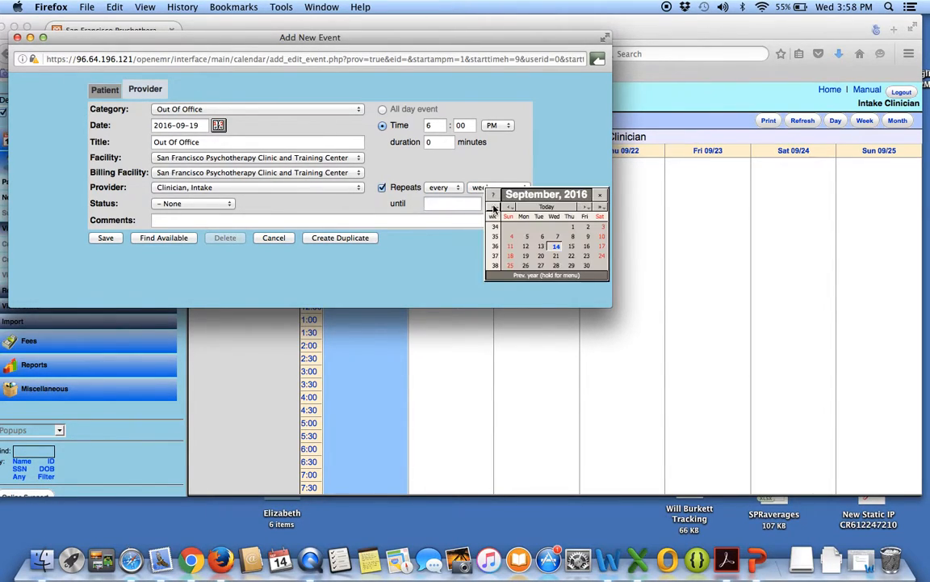
click(602, 208)
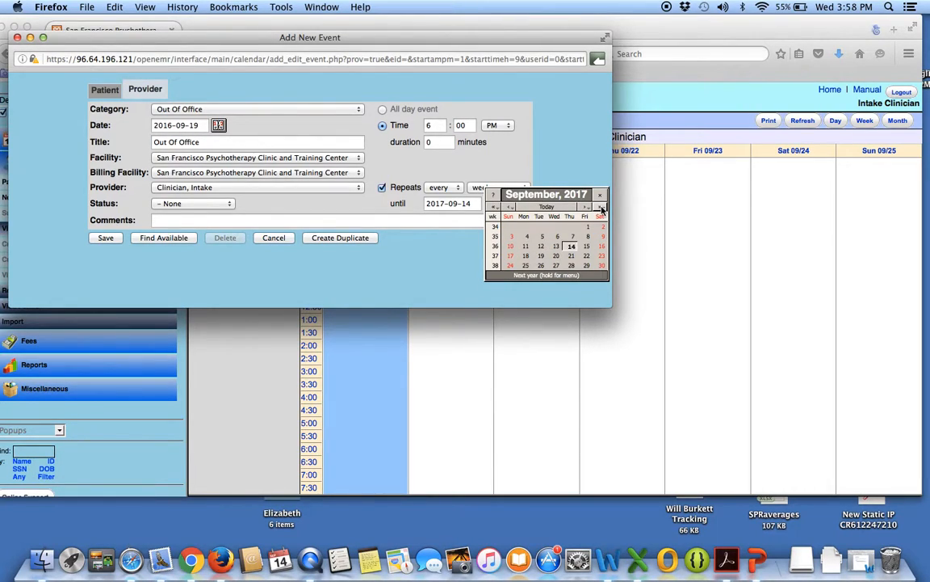
click(585, 169)
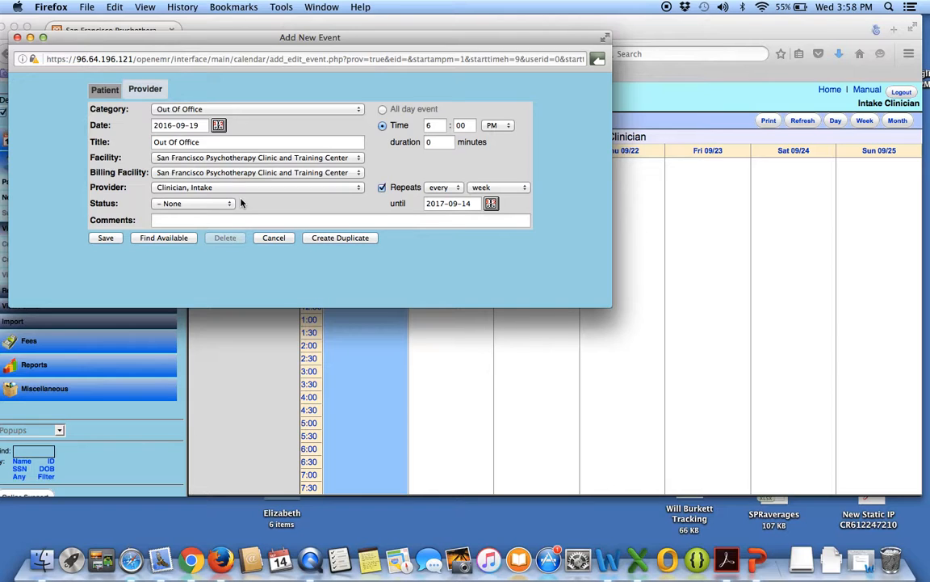
click(107, 238)
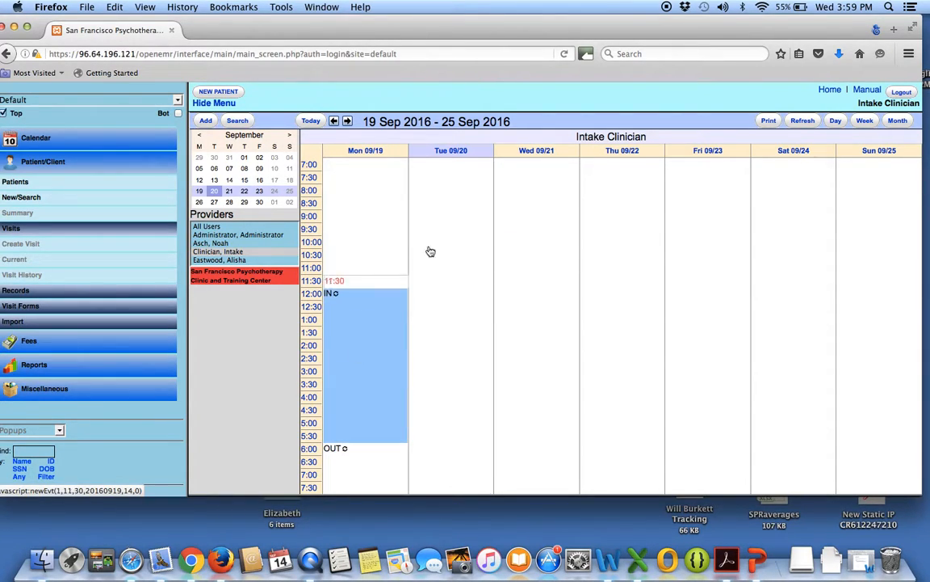
Delete all occurrences of the recurring In Office event from the day view of Monday, September 19, 2016.
click(835, 122)
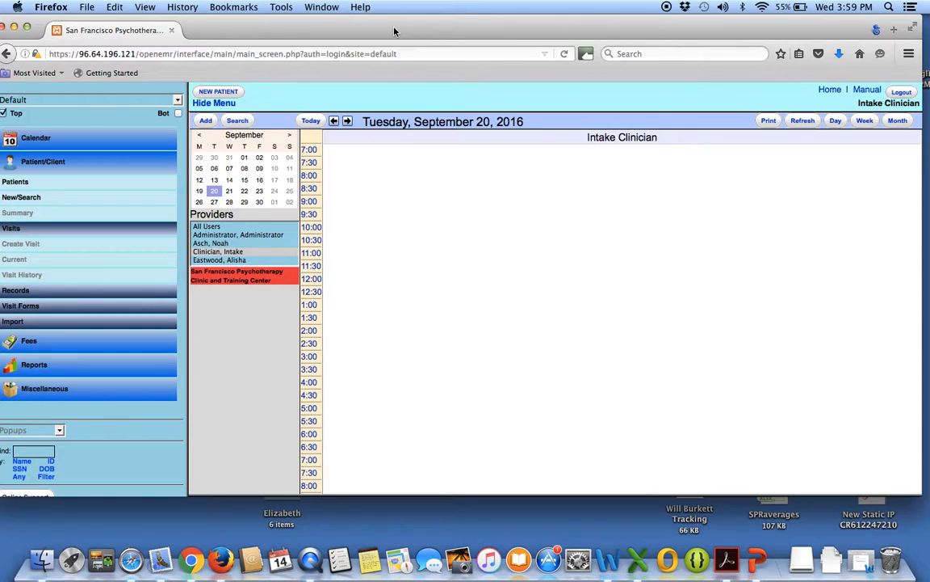
click(199, 192)
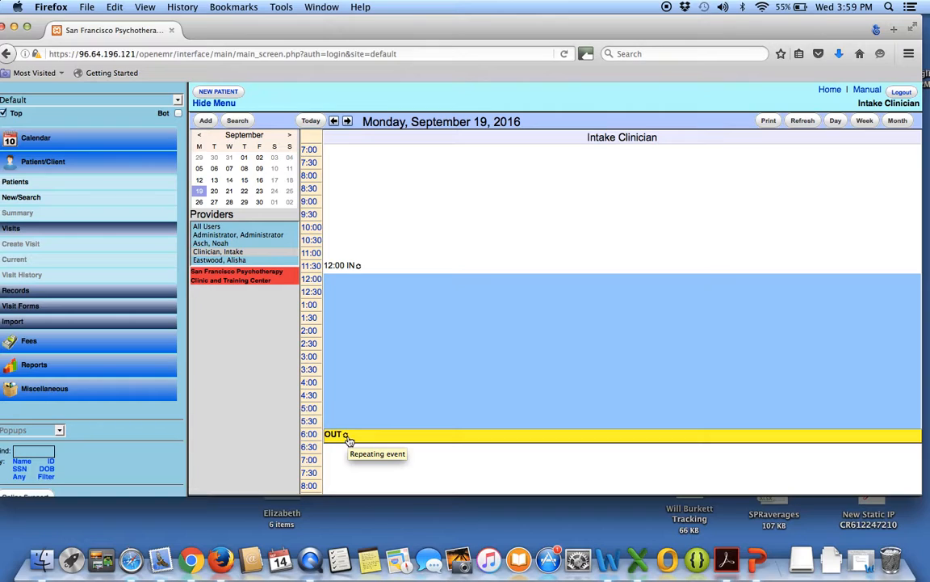
double_click(344, 269)
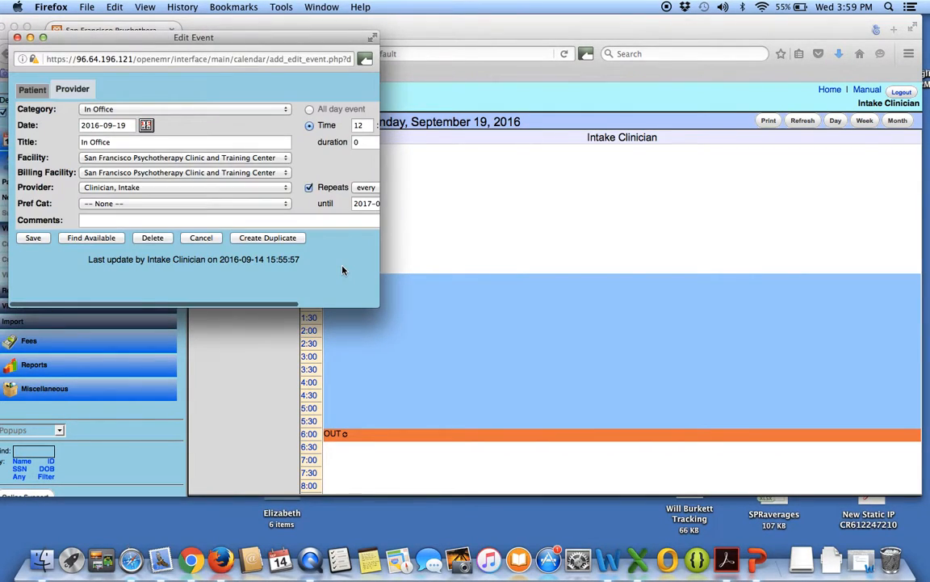
drag(380, 170, 551, 171)
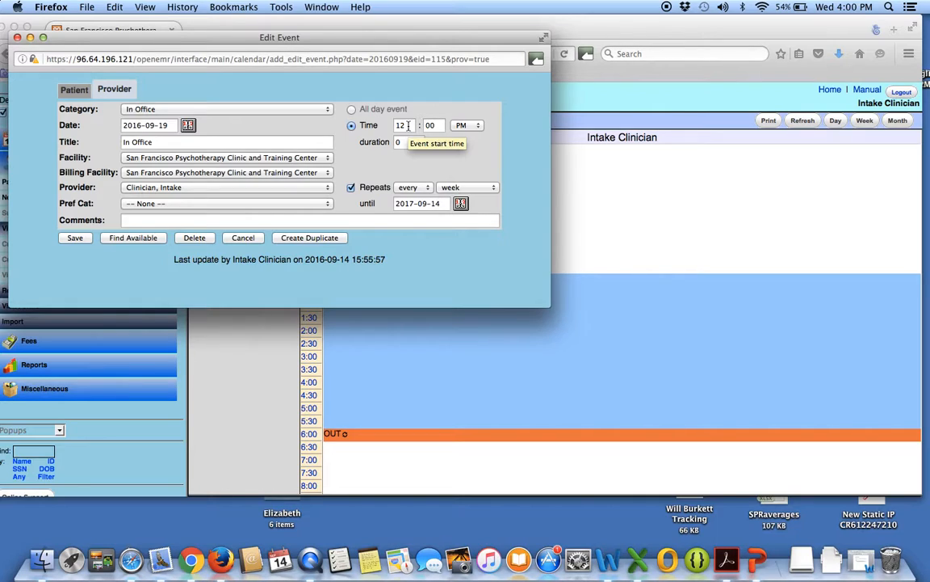
click(195, 238)
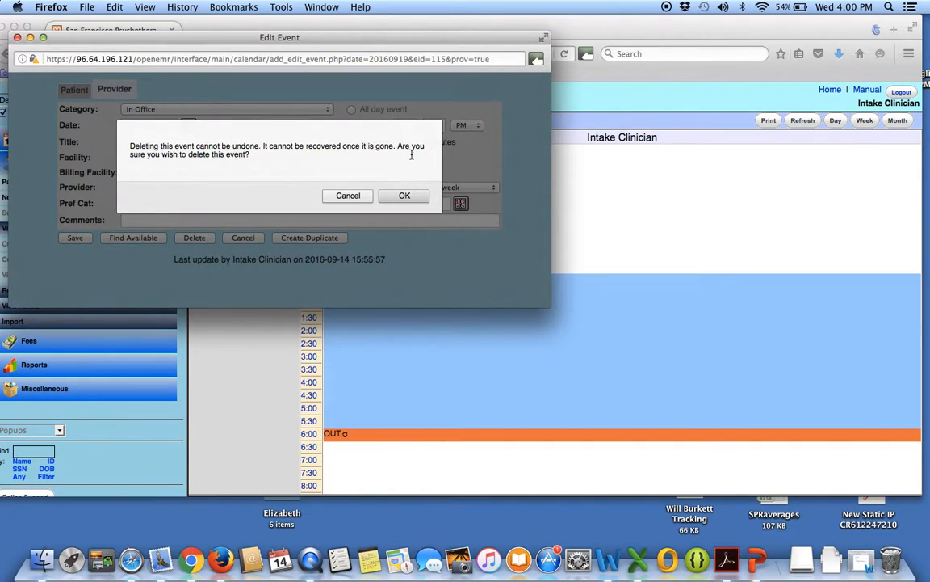
click(408, 195)
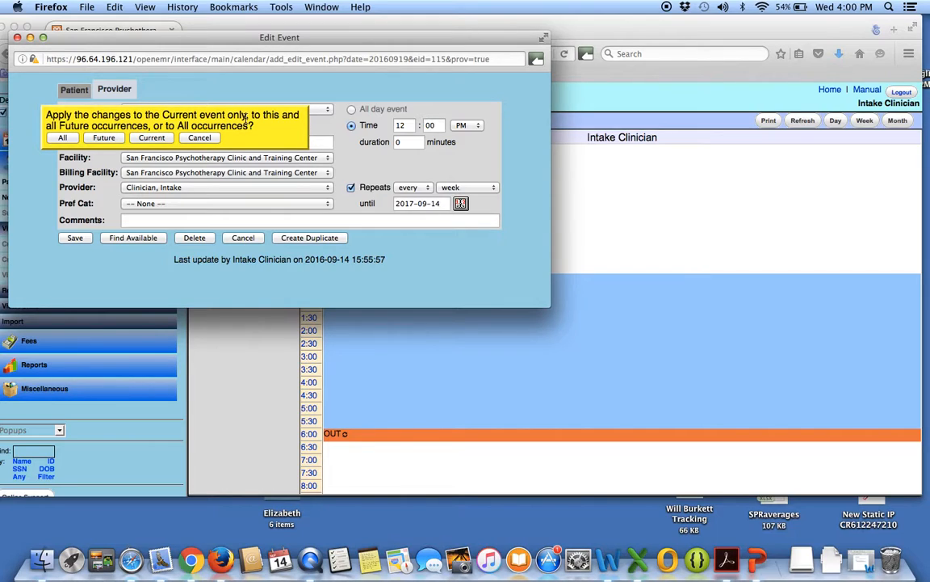
click(62, 139)
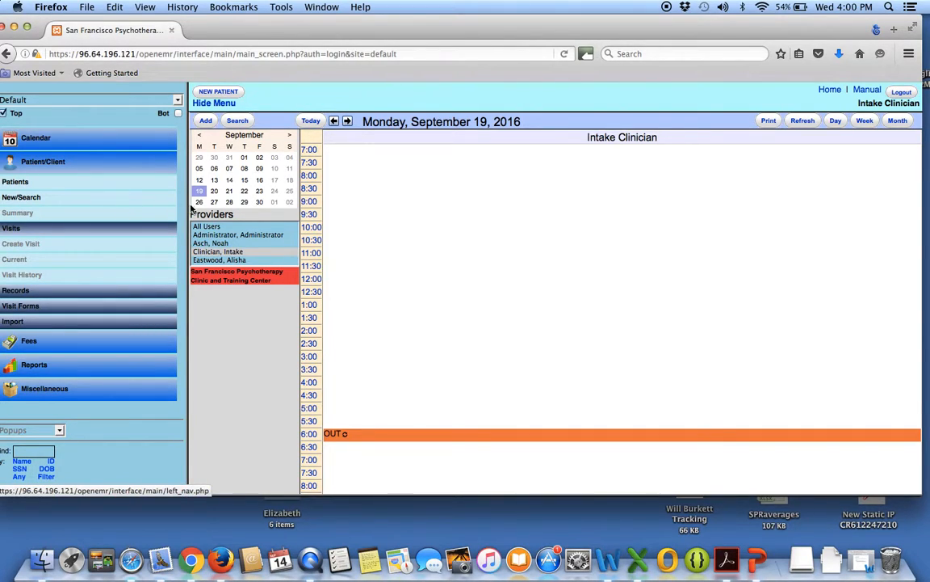
Delete all occurrences of the recurring 6:00 PM Out Of Office event on September 19, 2016.
scroll(347, 289, down, 1)
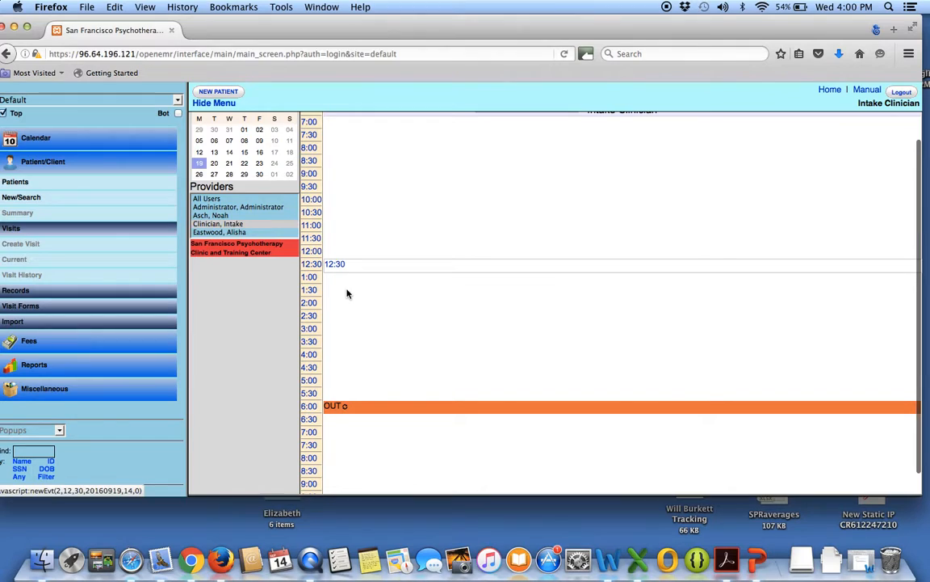
click(337, 408)
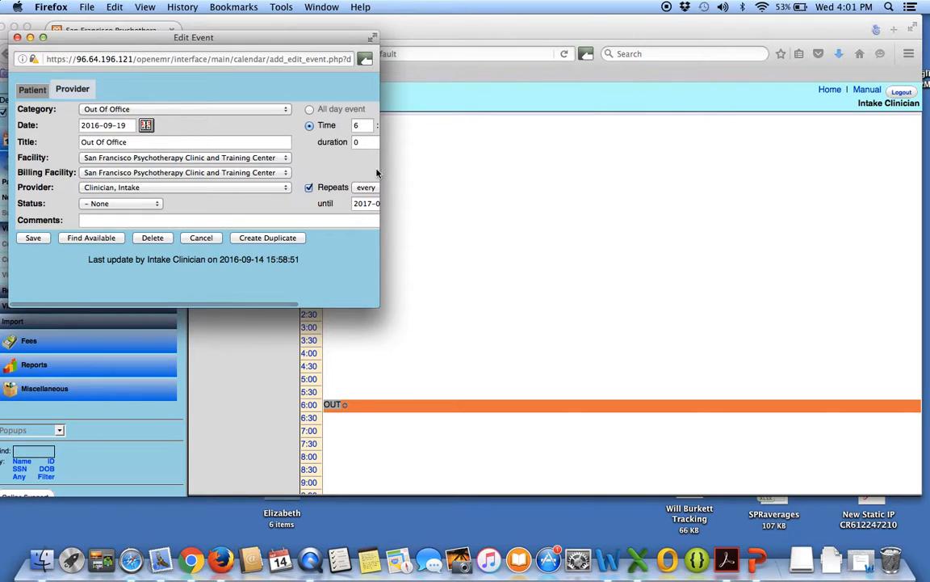
drag(378, 170, 498, 170)
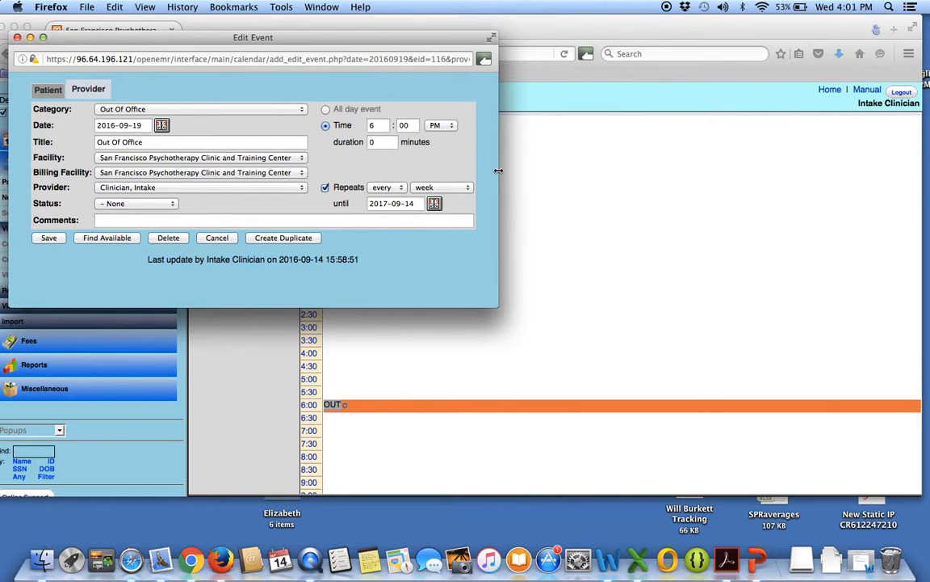
click(168, 237)
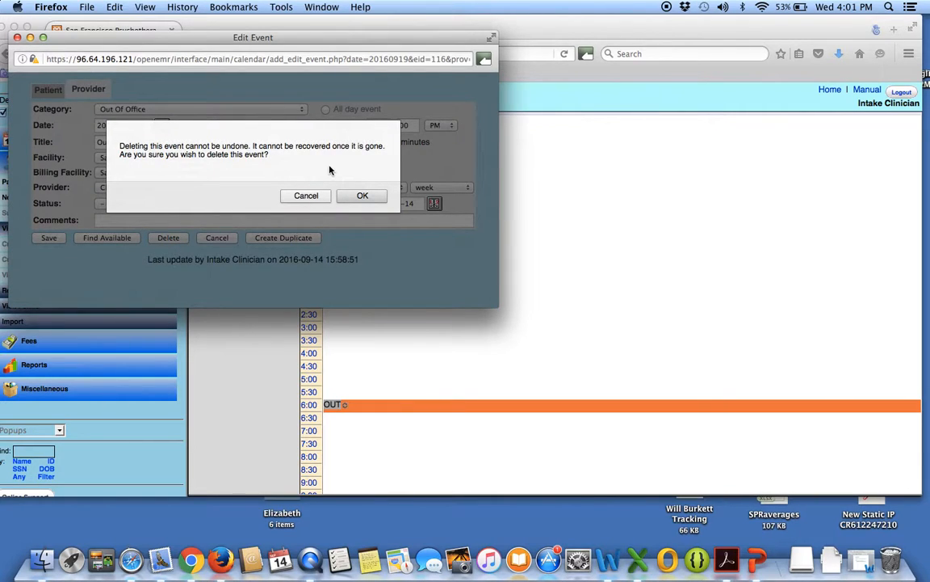
click(360, 196)
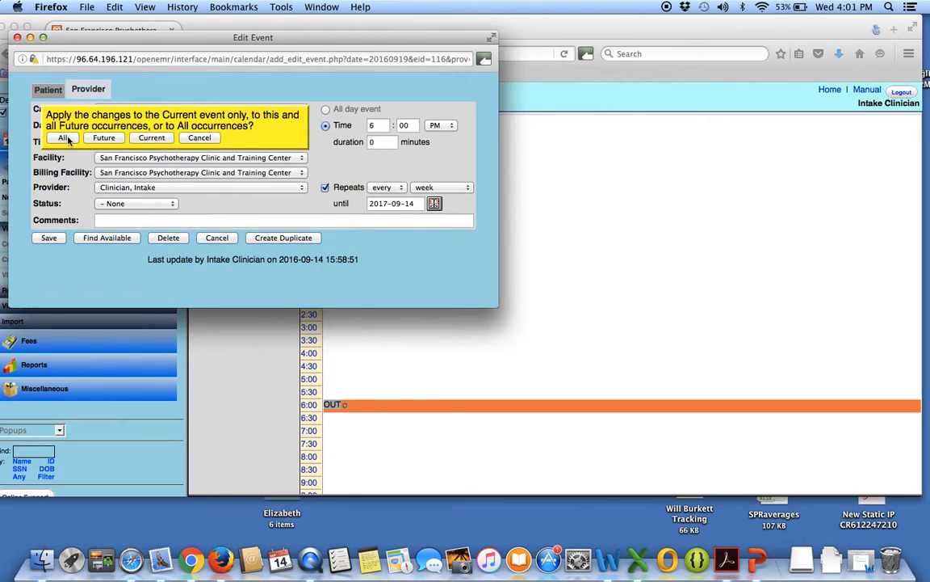
click(68, 139)
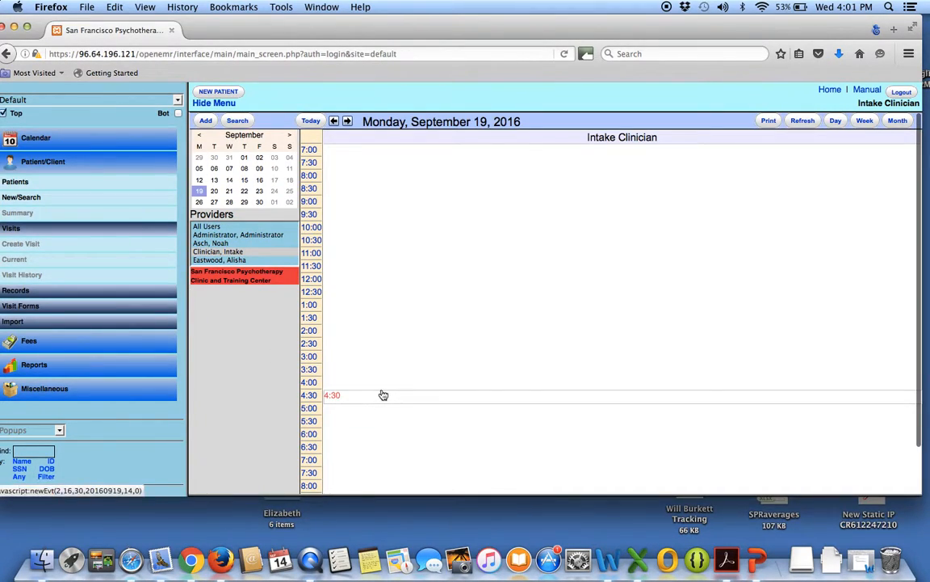
Check the day views of Monday, September 26 and Monday, October 3, 2016 for remaining In Office or Out Of Office events.
click(200, 204)
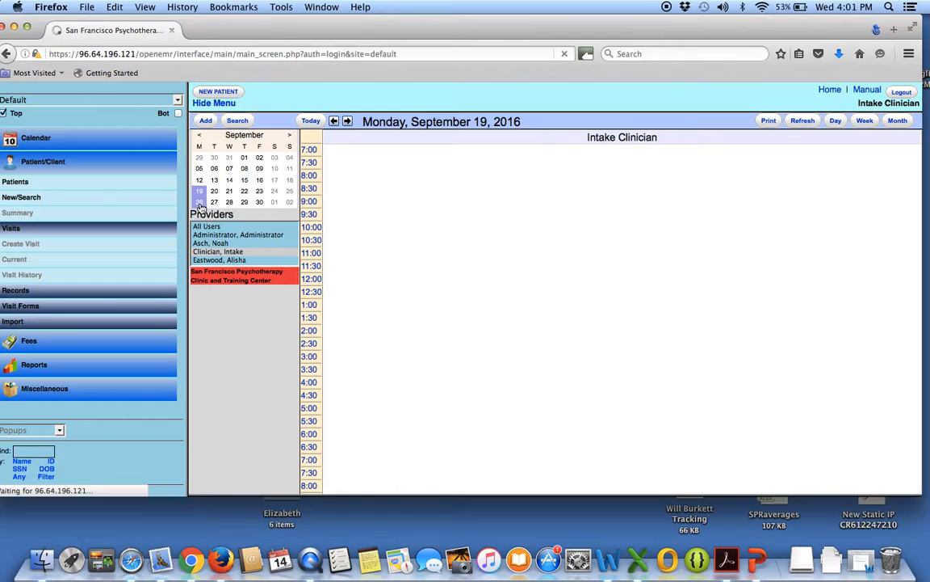
scroll(512, 361, down, 2)
scroll(513, 362, up, 2)
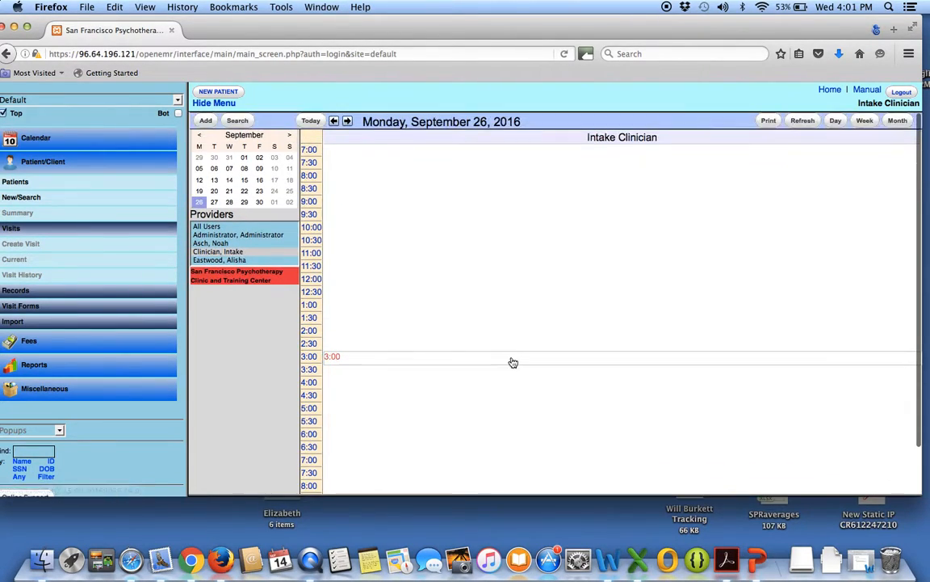
click(292, 141)
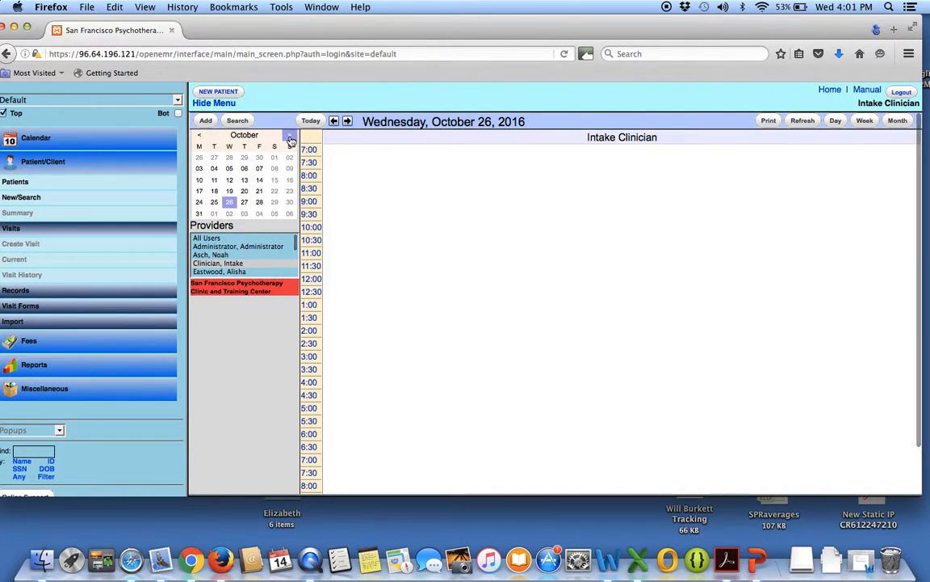
click(199, 169)
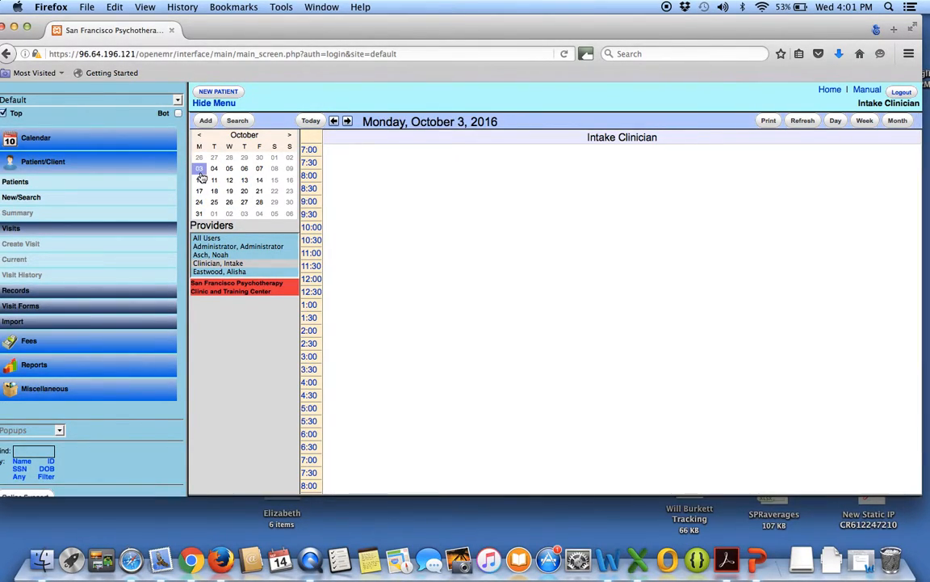
drag(239, 25, 263, 18)
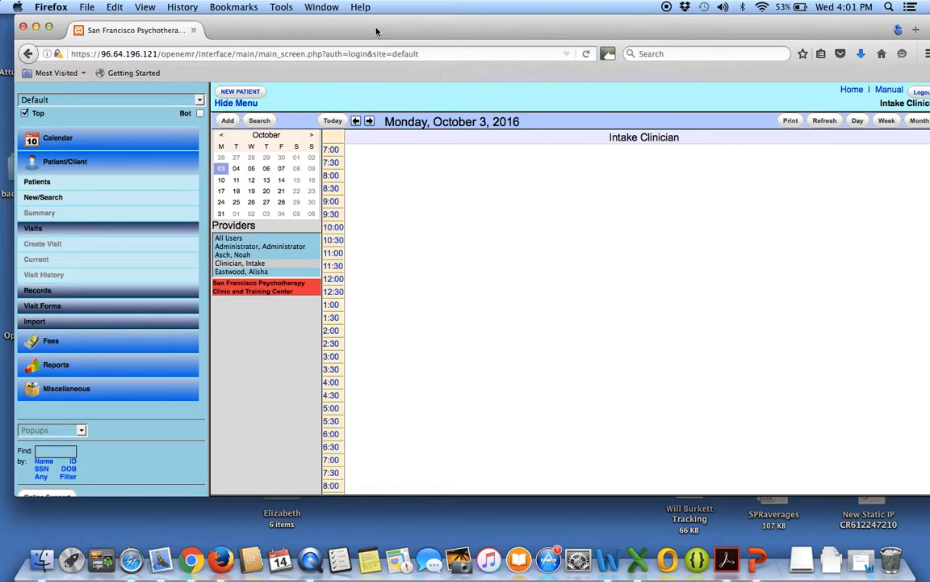
mouse_move(376, 30)
mouse_down()
mouse_move(376, 77)
mouse_move(363, 27)
mouse_up()
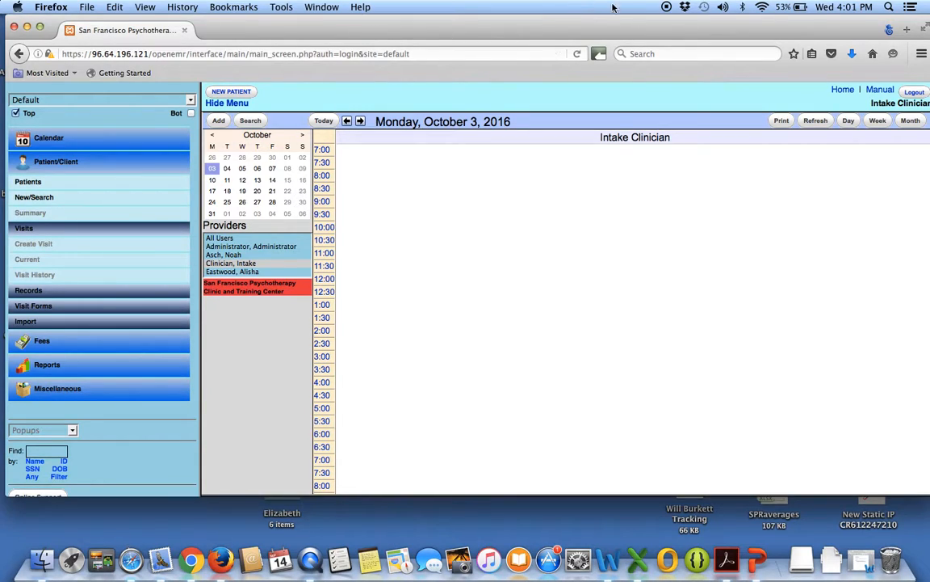